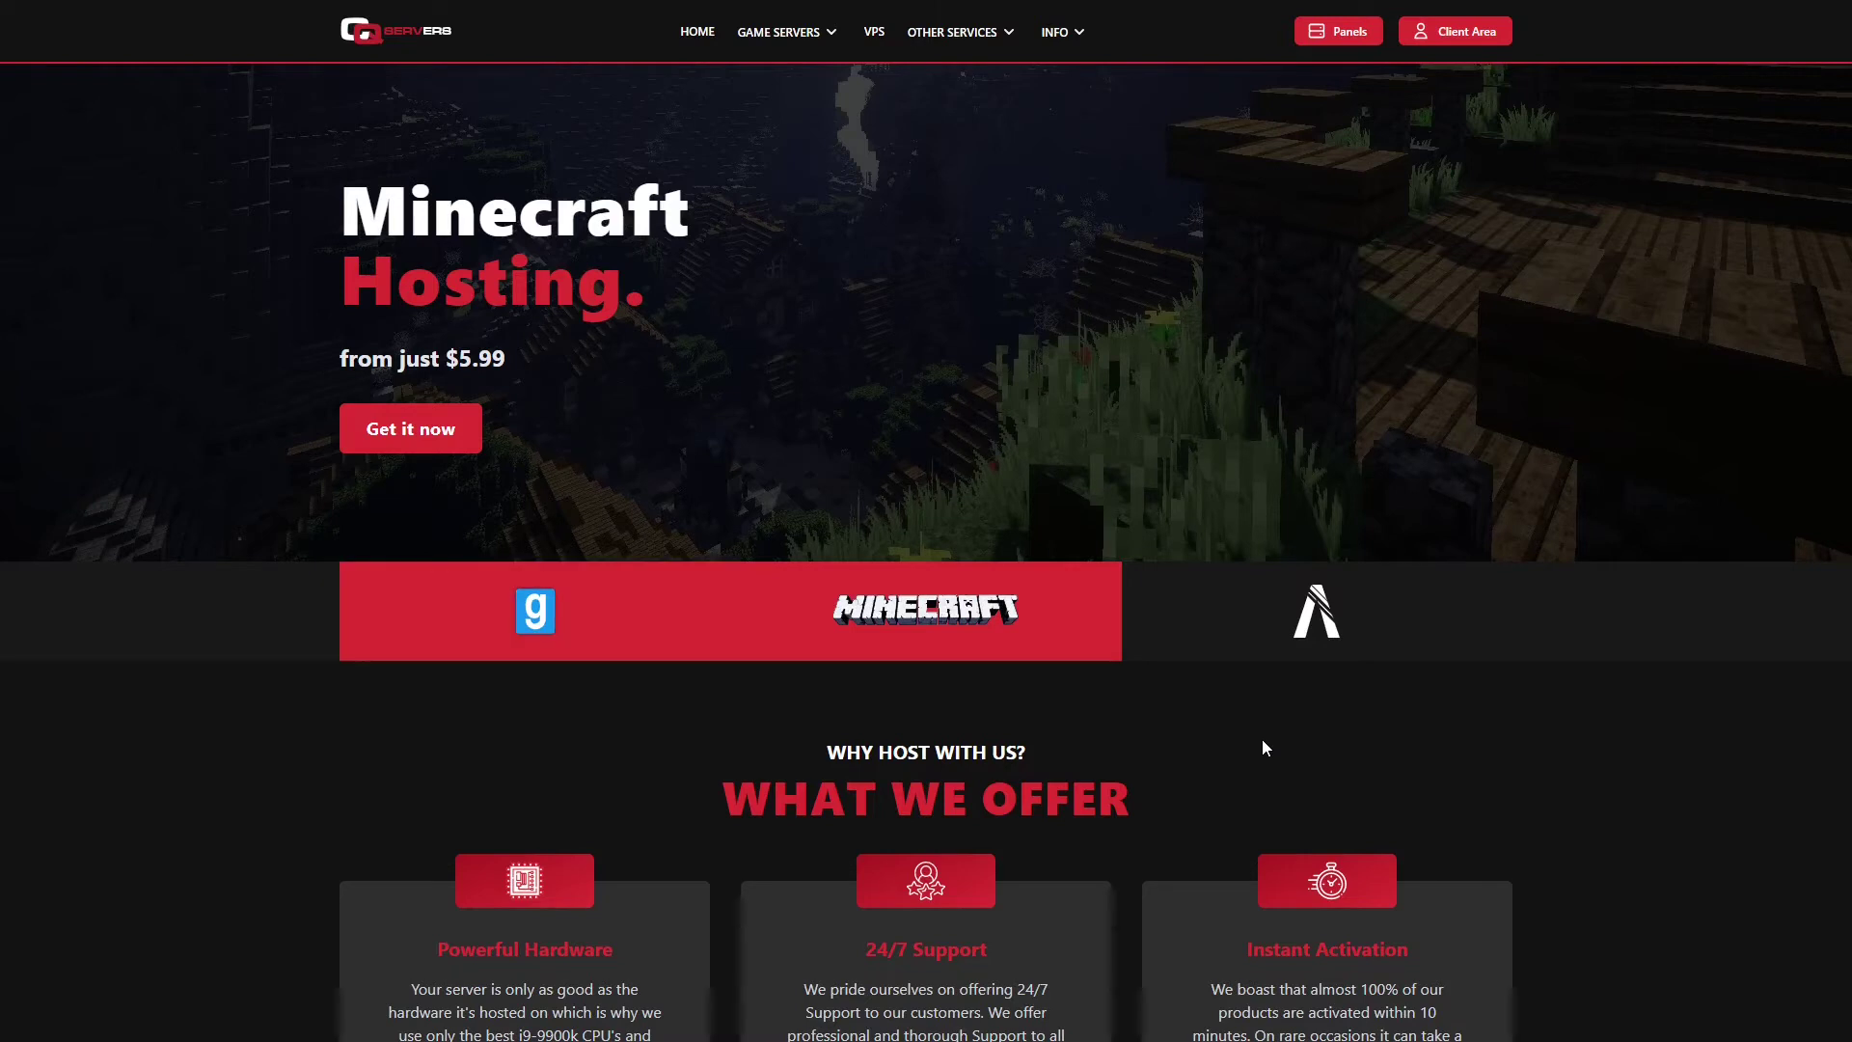
Step: Preview the FiveM hosting offer in the homepage banner, then switch back to Minecraft Hosting
click(1245, 656)
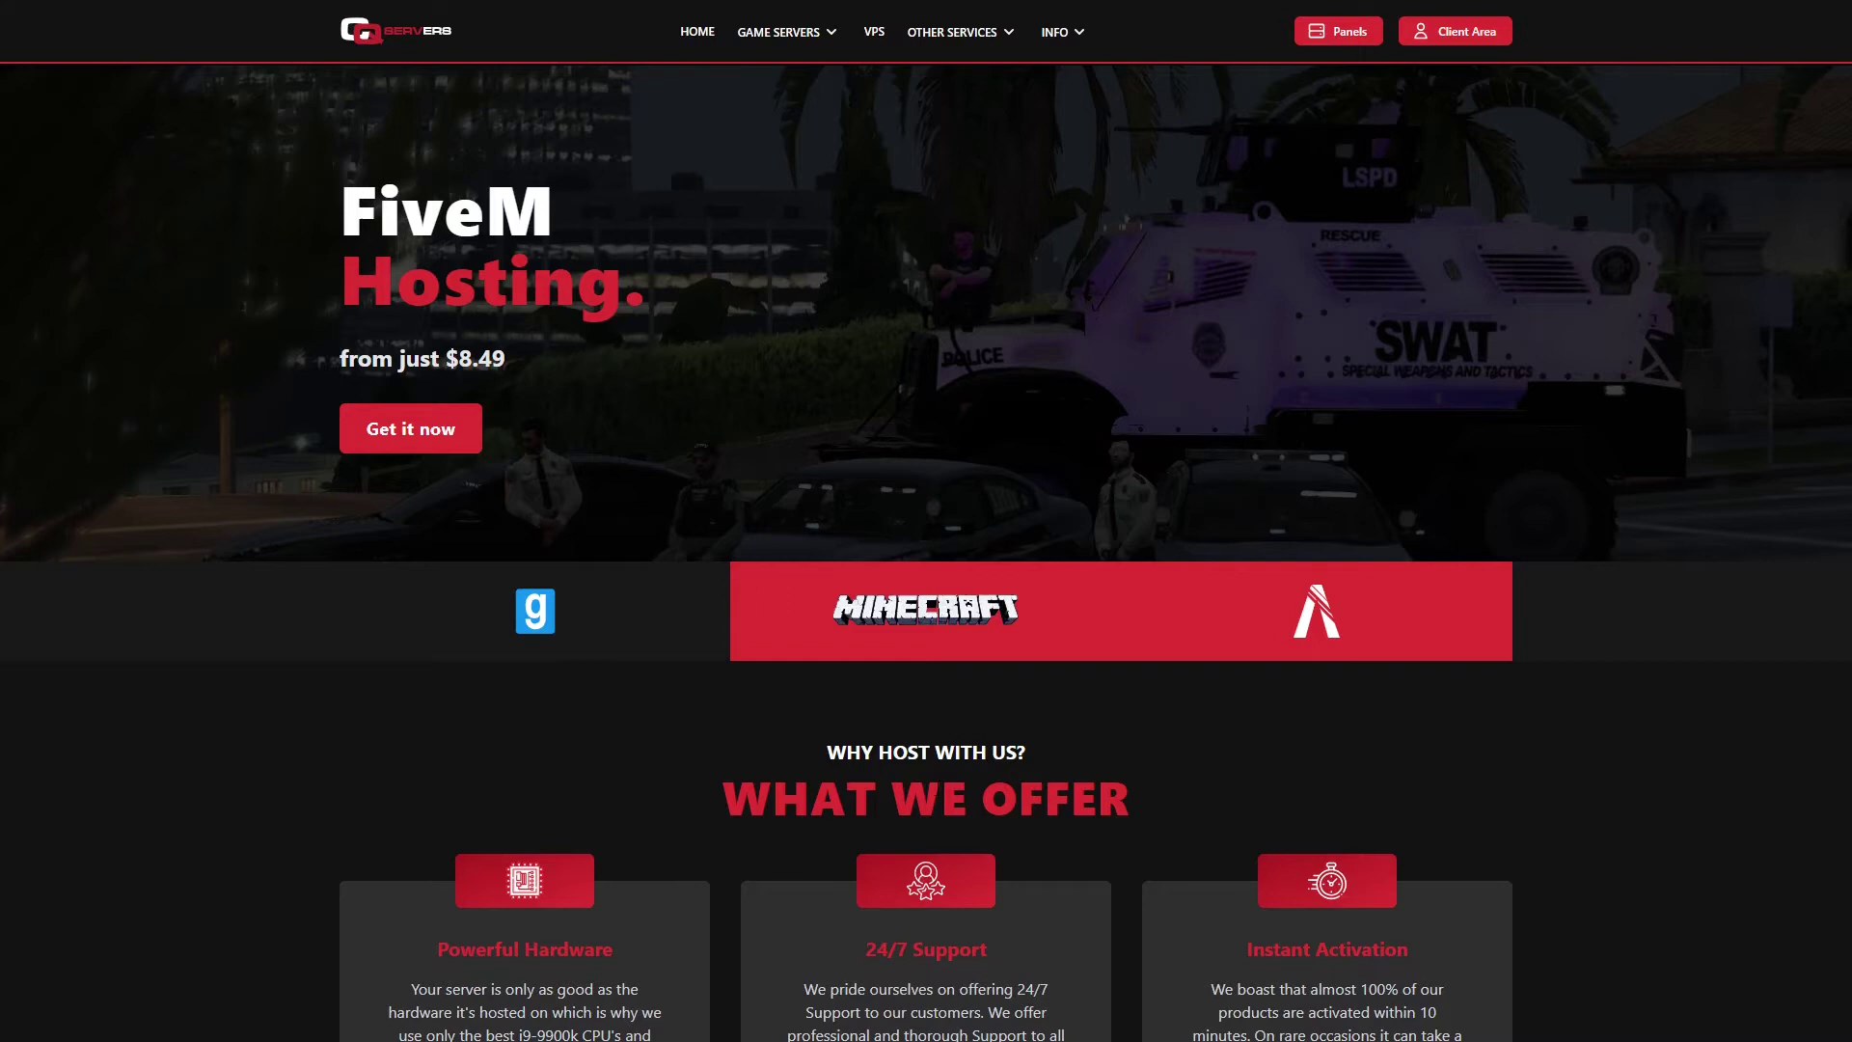
click(840, 645)
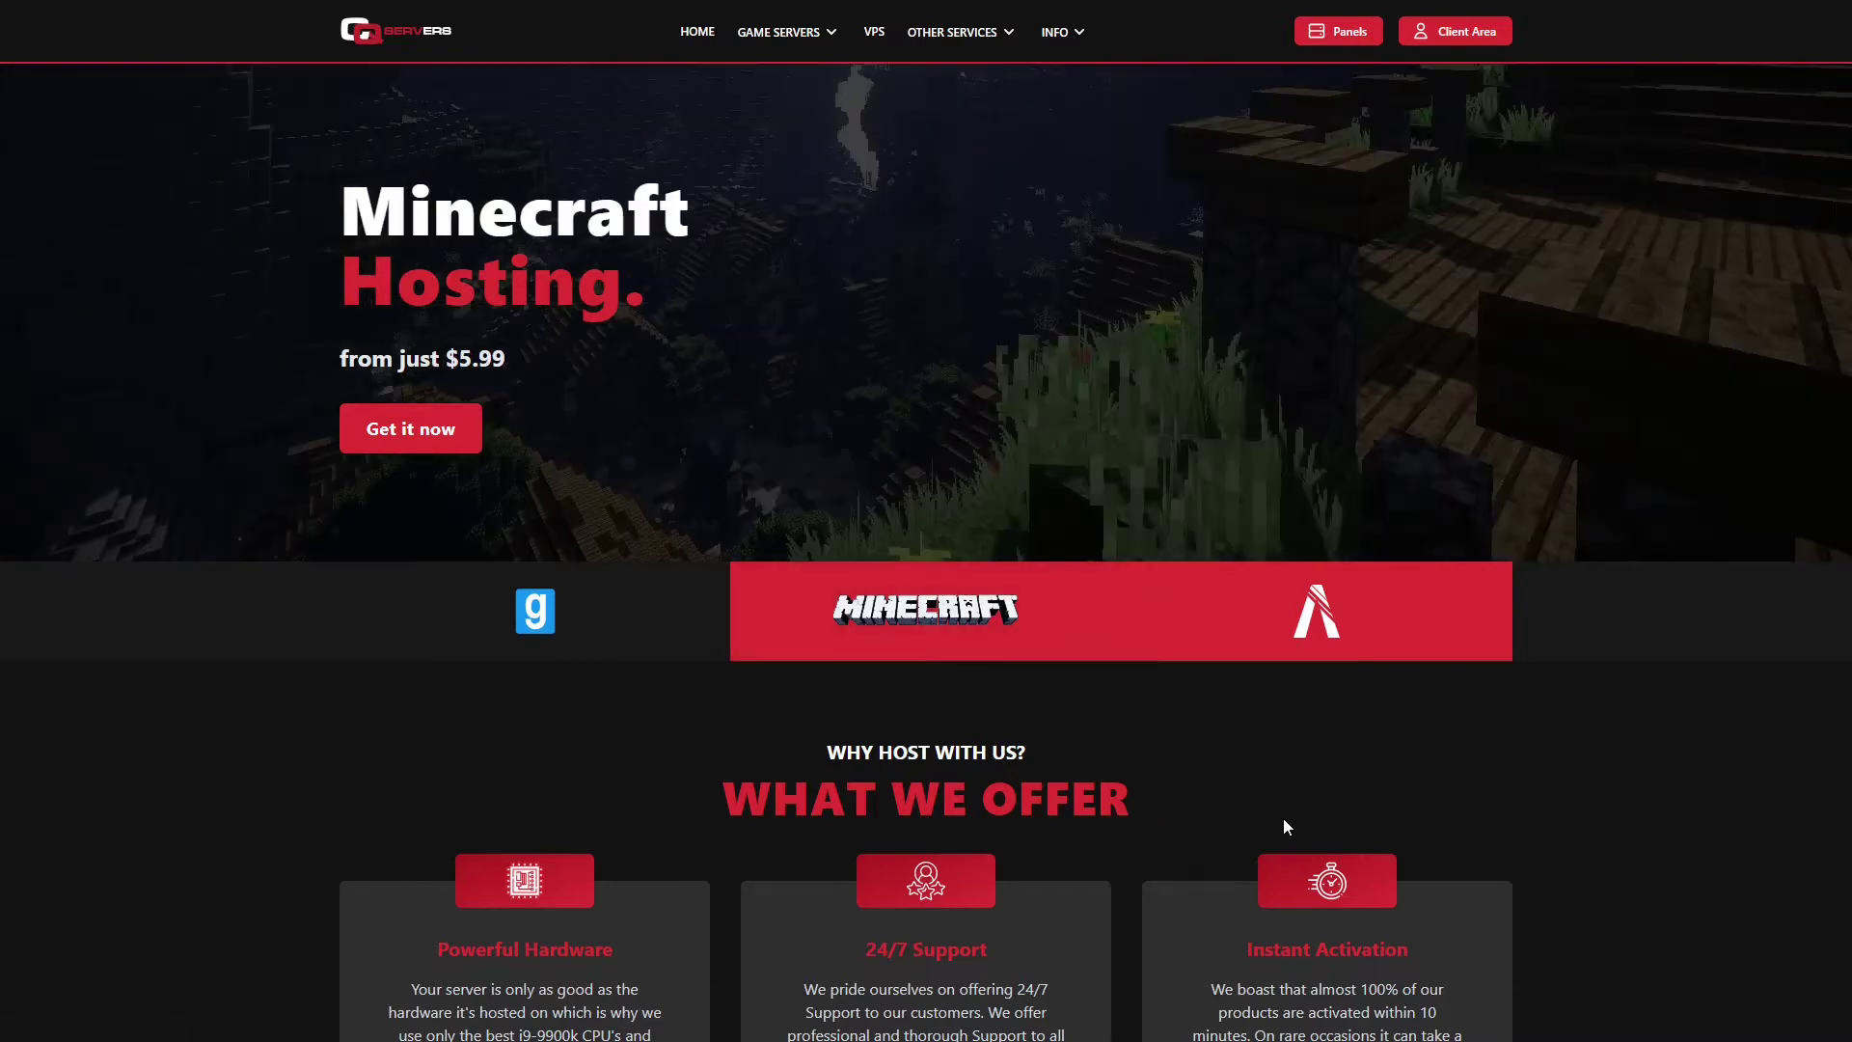
Step: Open the FiveM hosting page and scroll to the pricing plans, One Star $5.99 to Five Star $24.99
mouse_move(778, 35)
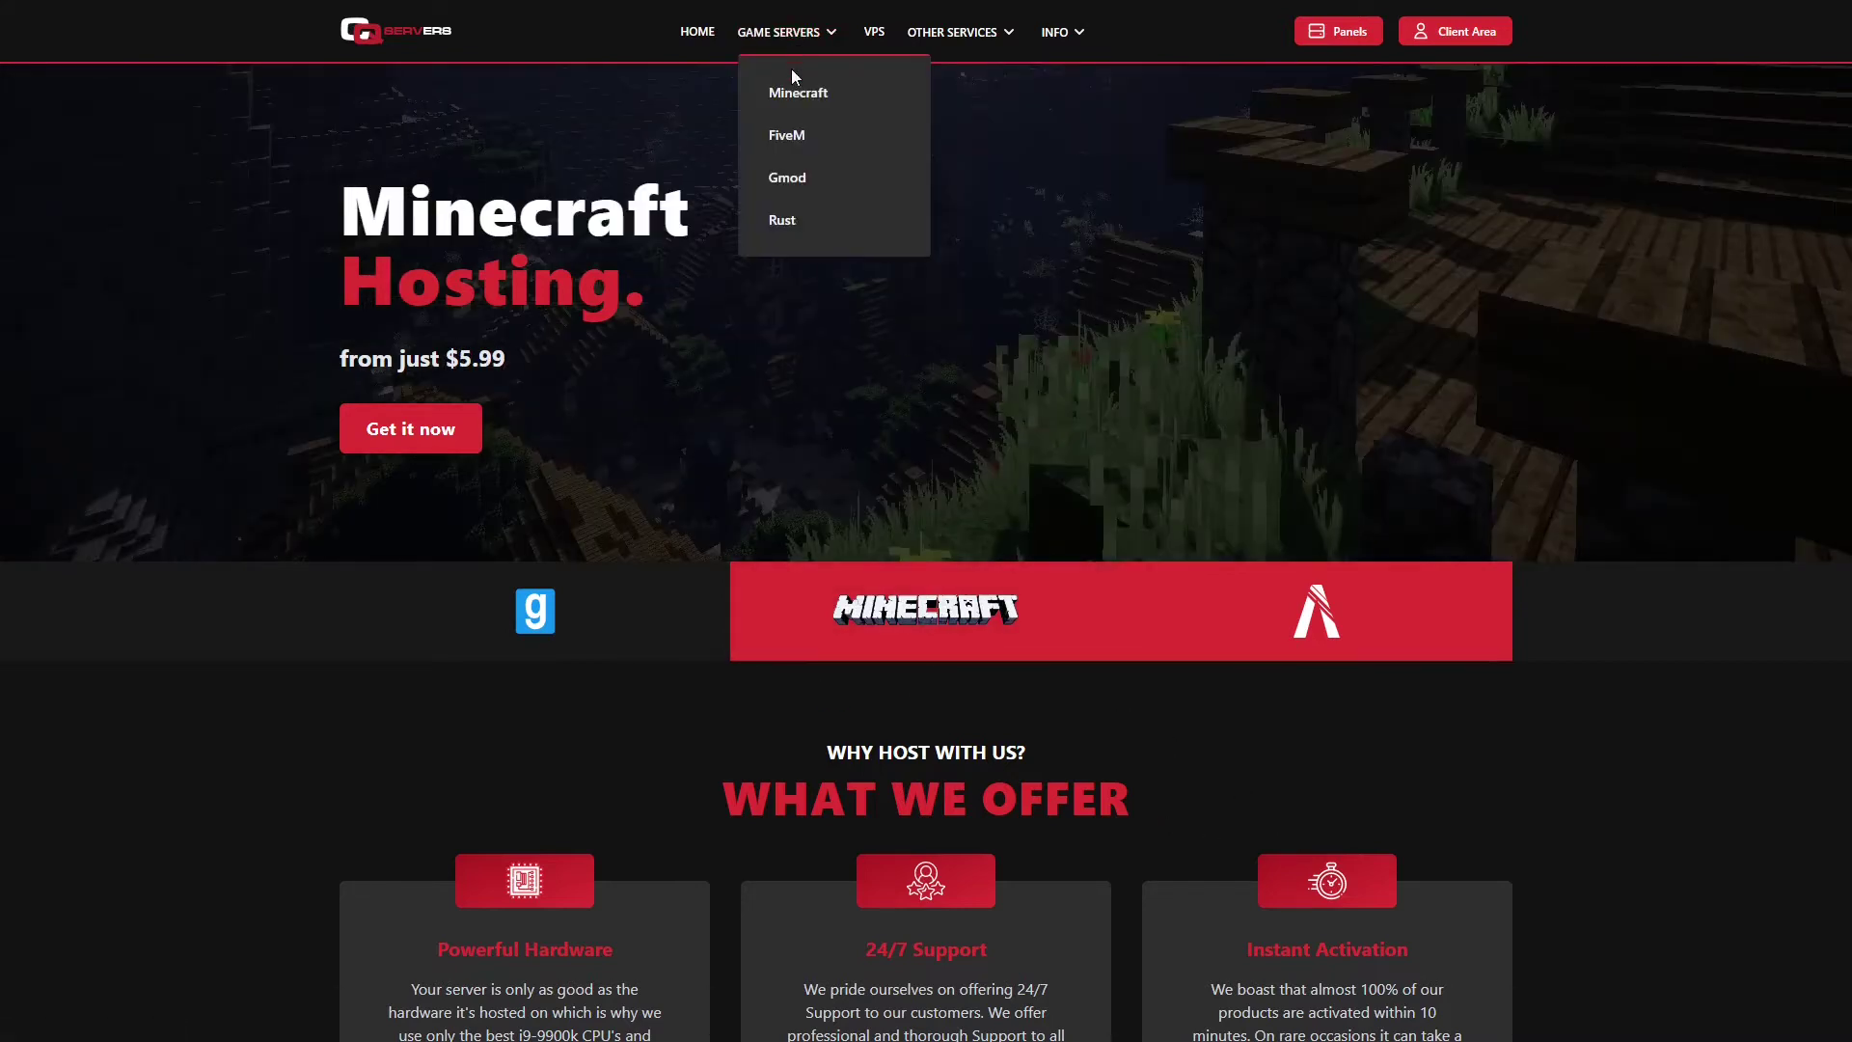
click(788, 136)
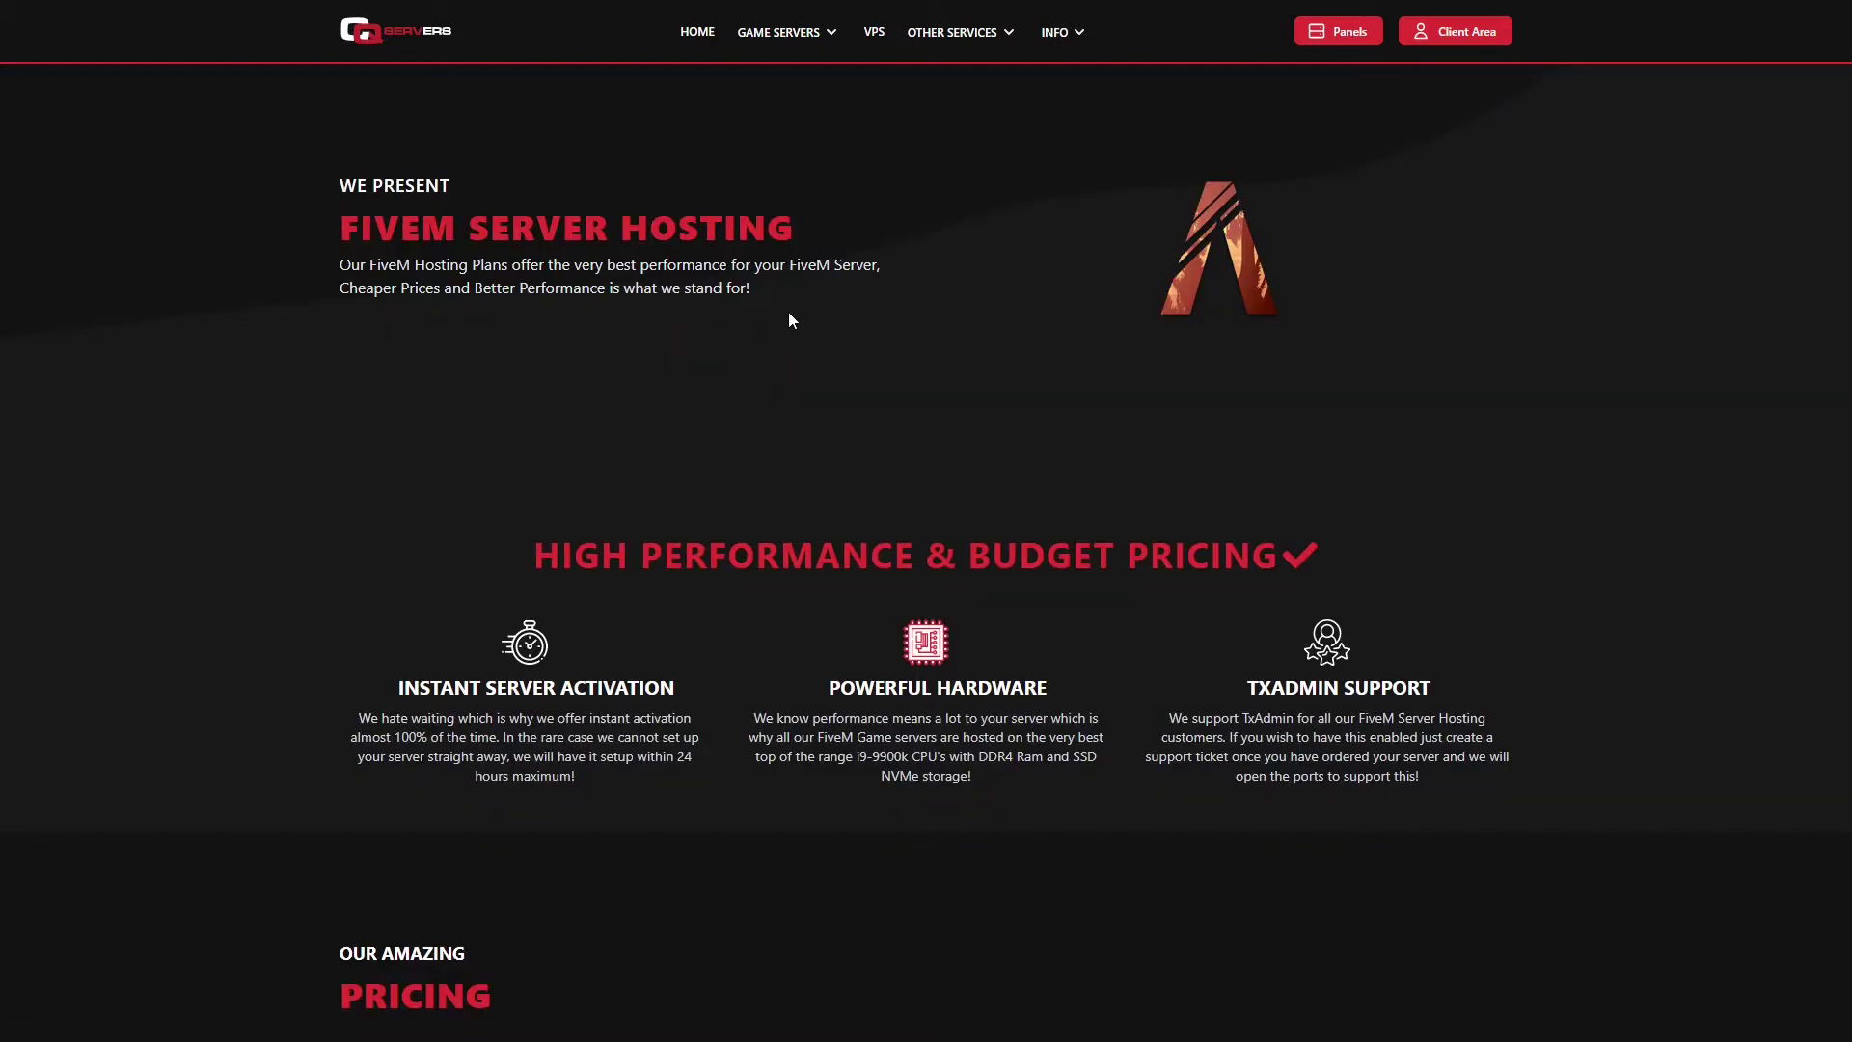
scroll(789, 321, down, 2)
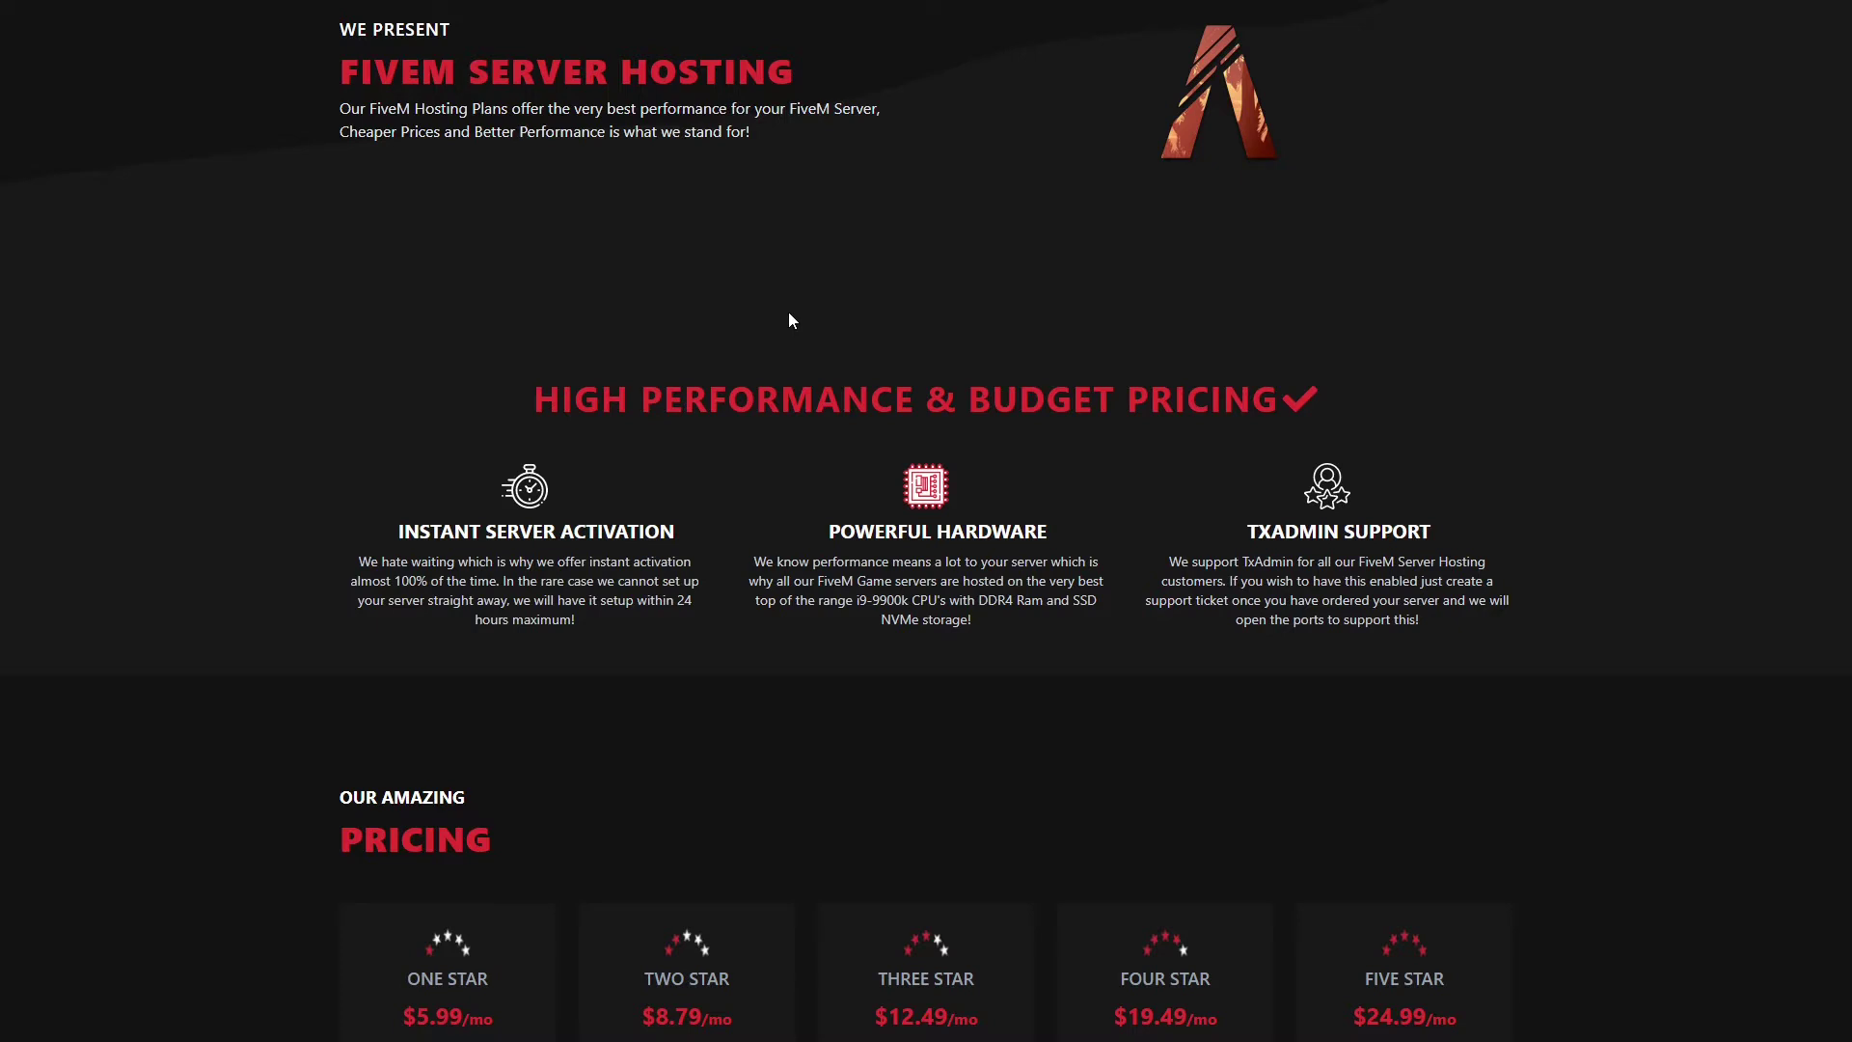
scroll(789, 320, up, 2)
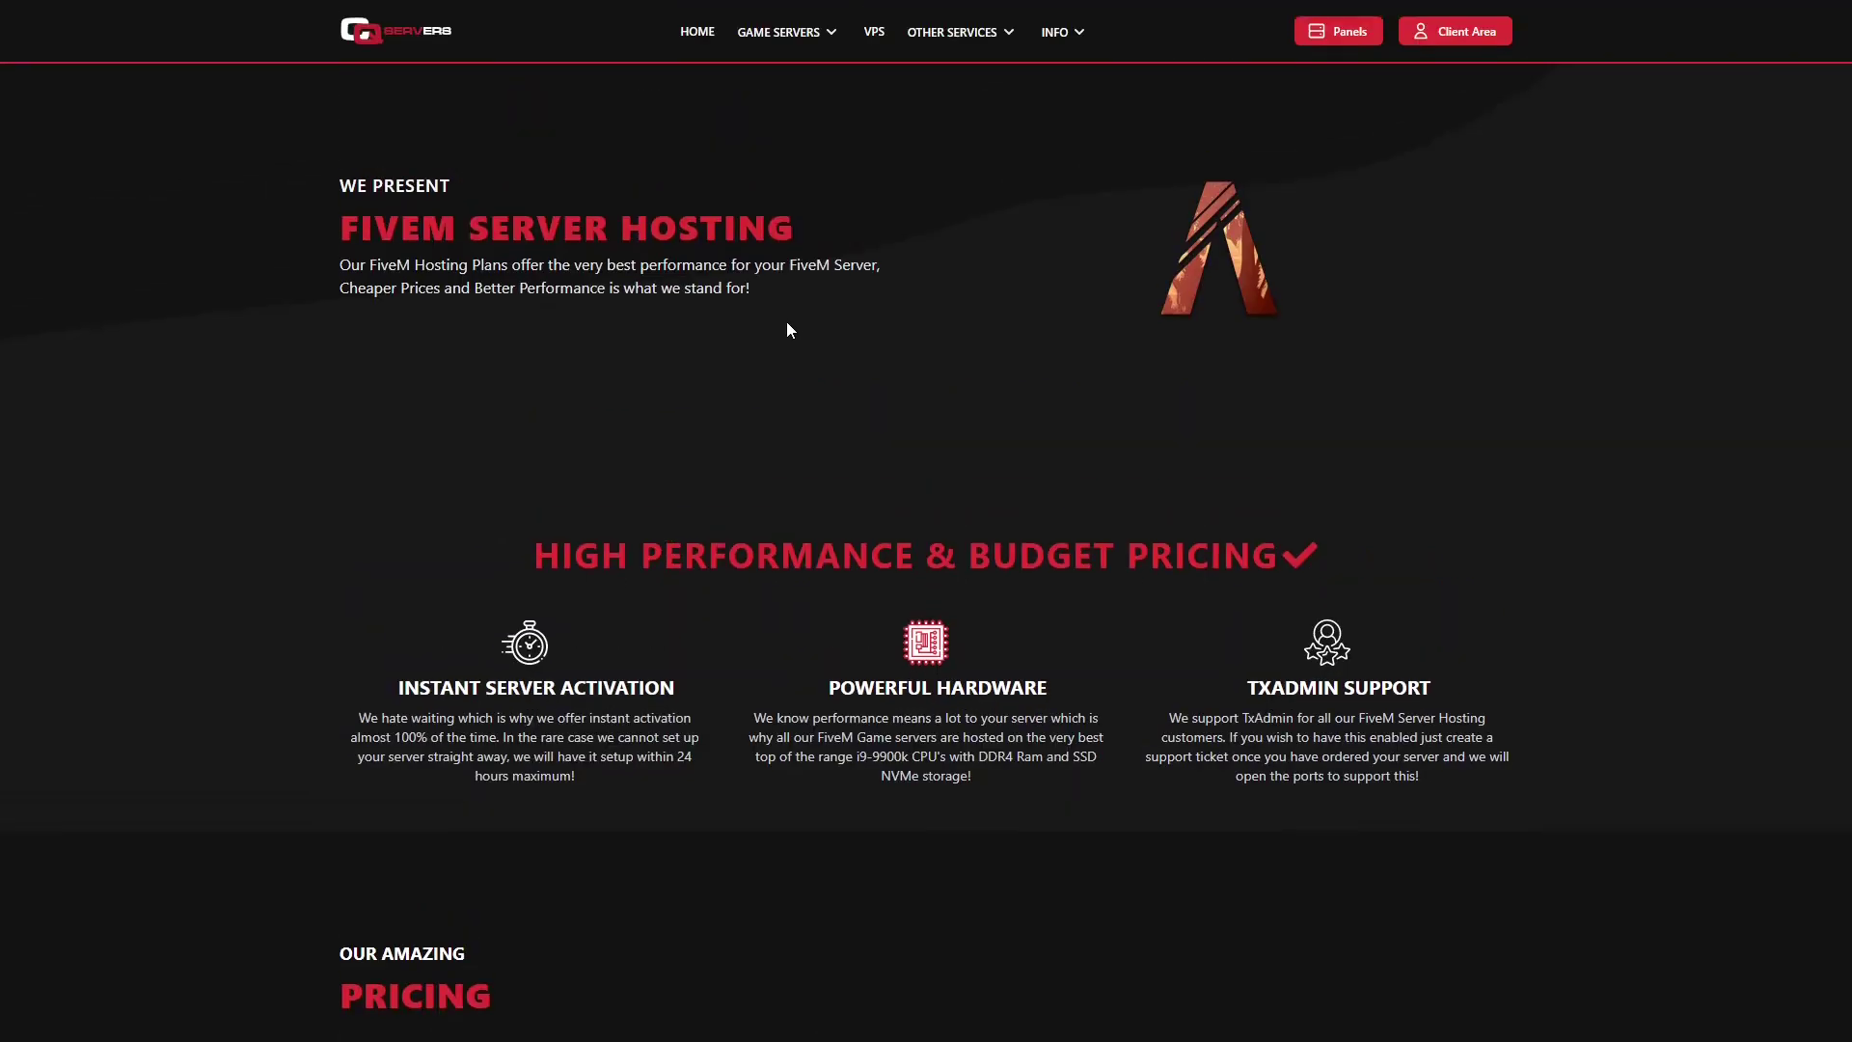
scroll(787, 328, down, 2)
scroll(787, 335, down, 2)
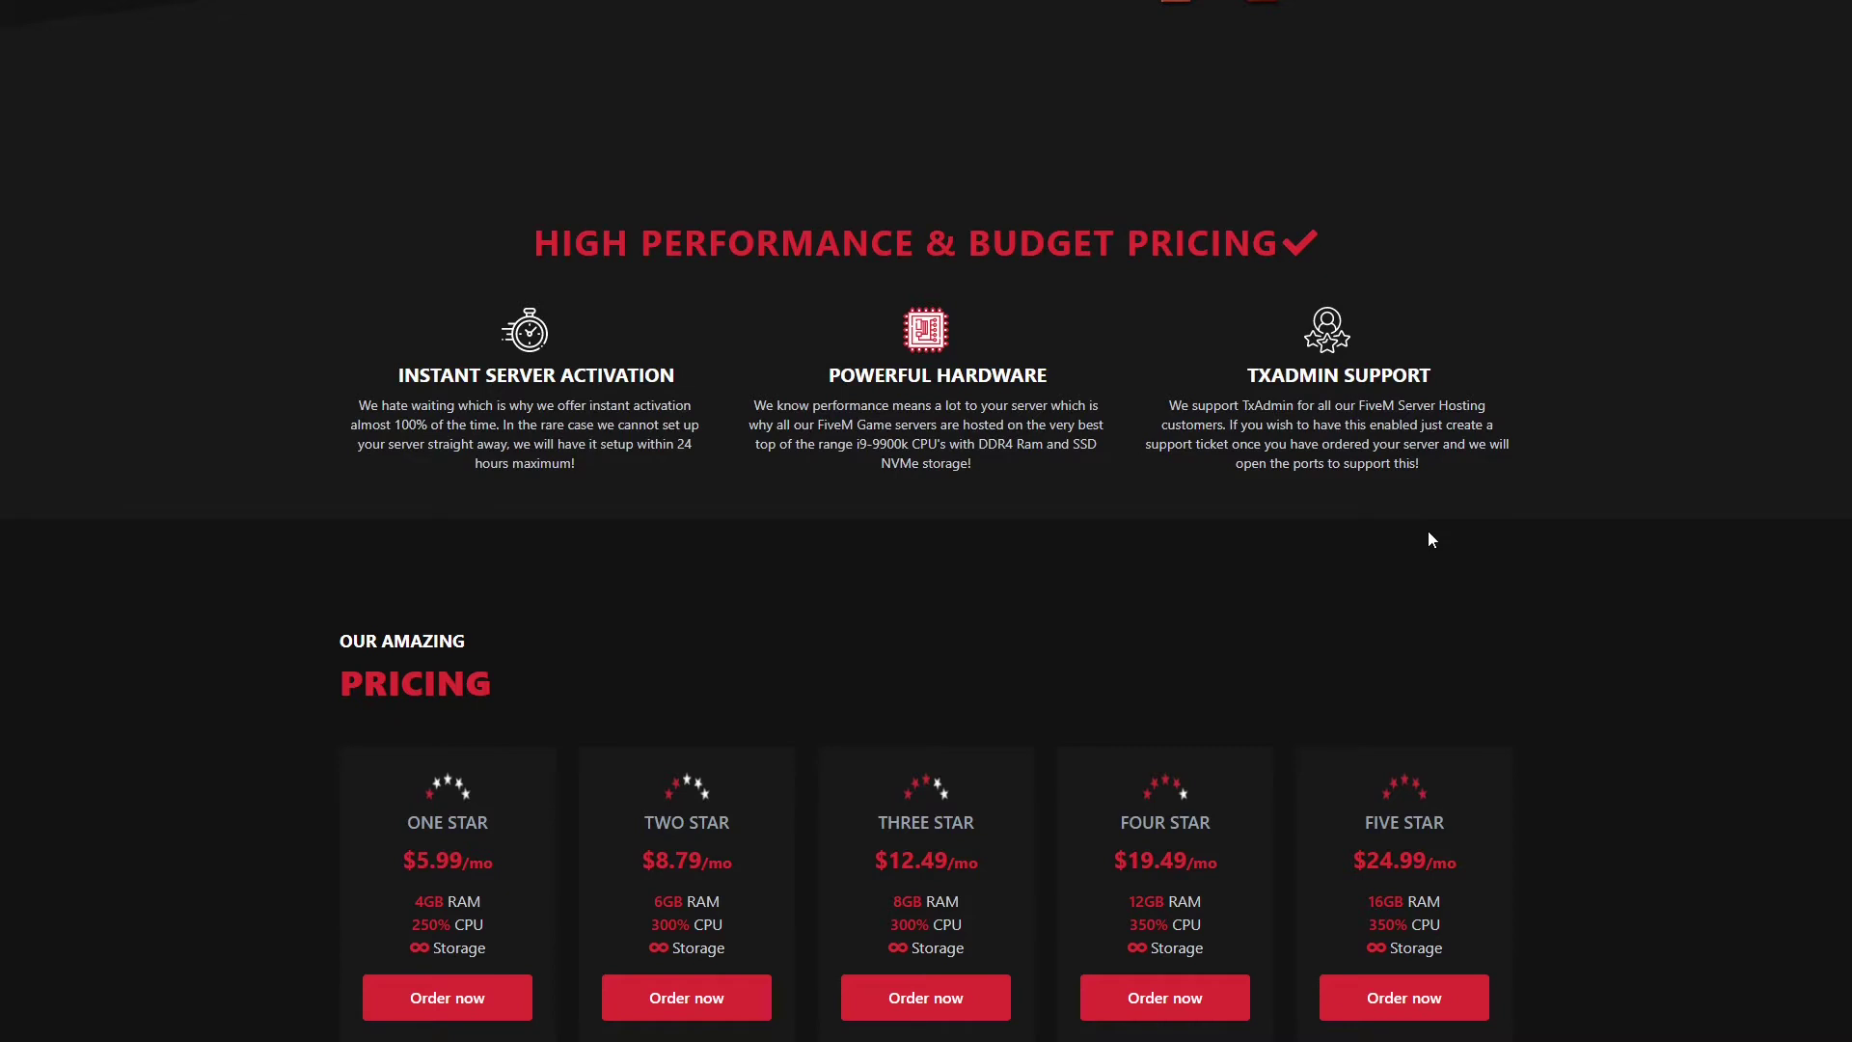
Step: Scroll to the FiveM FAQ and read the answers on specific ports and player slot limits
scroll(1428, 531, down, 3)
scroll(488, 546, down, 3)
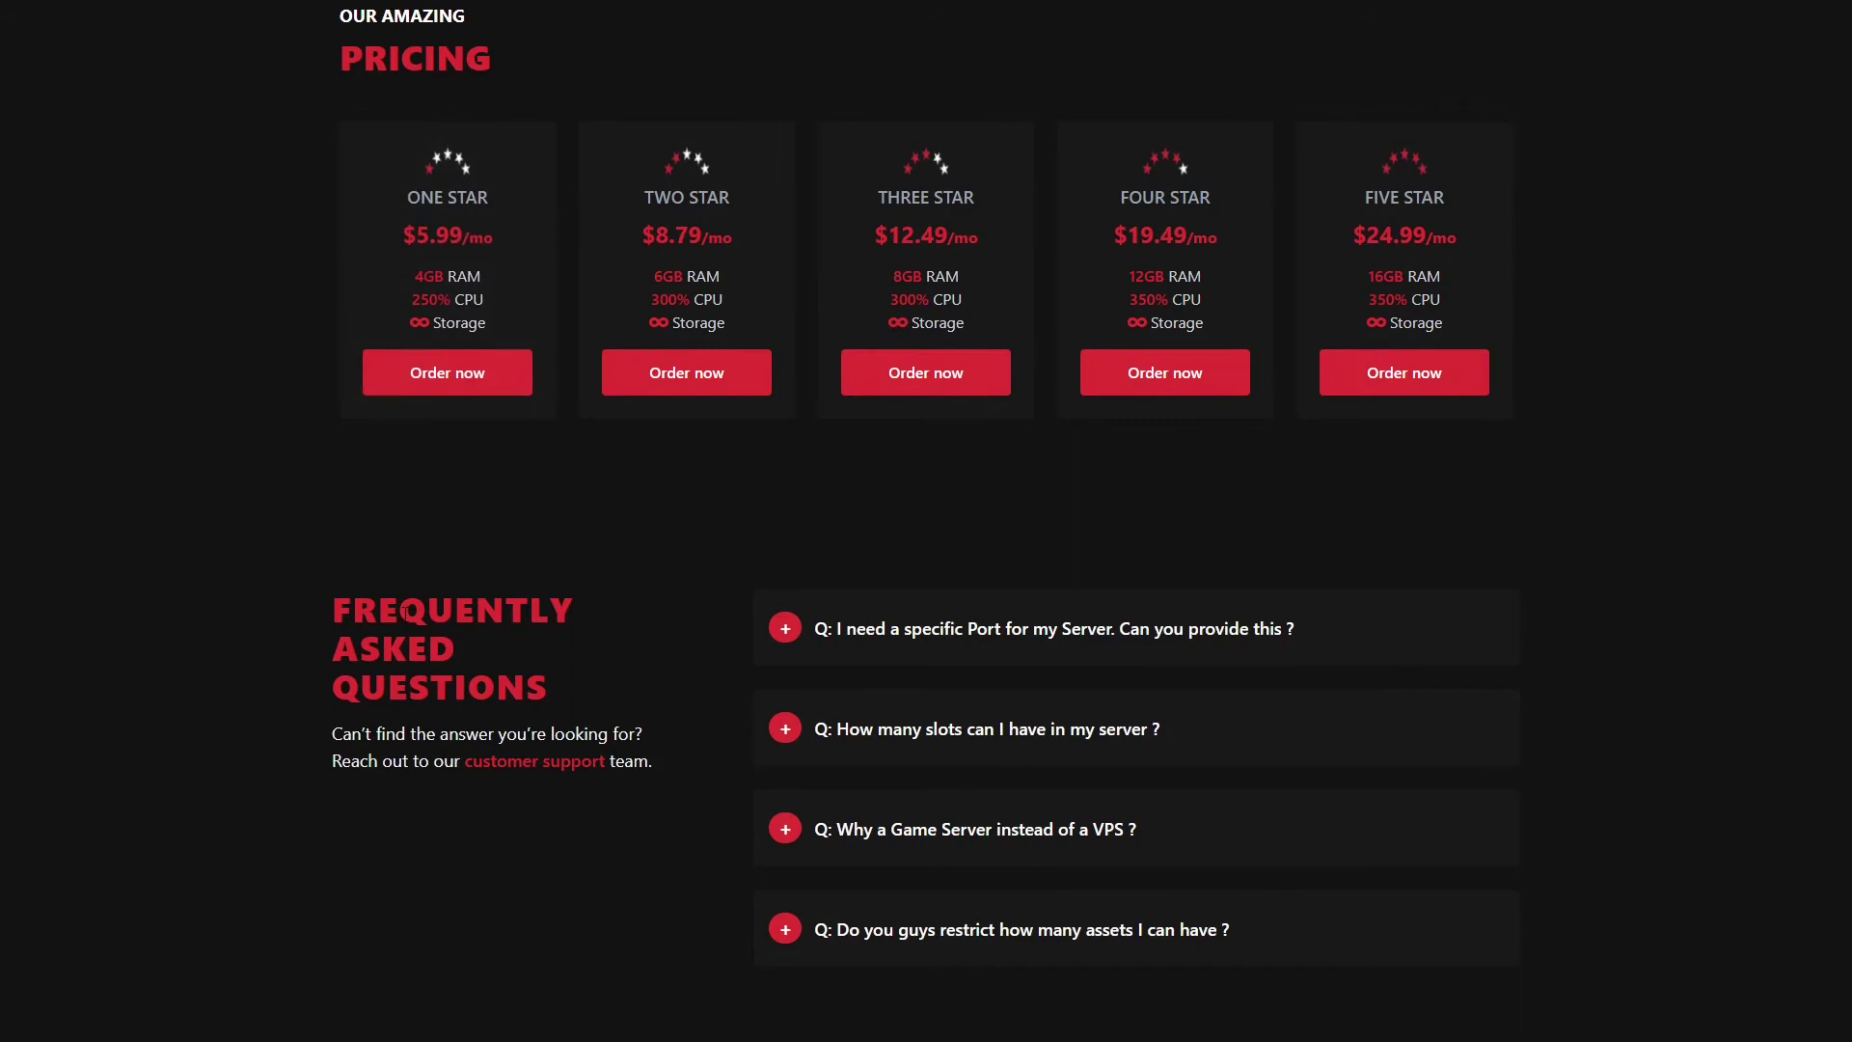
scroll(691, 607, down, 2)
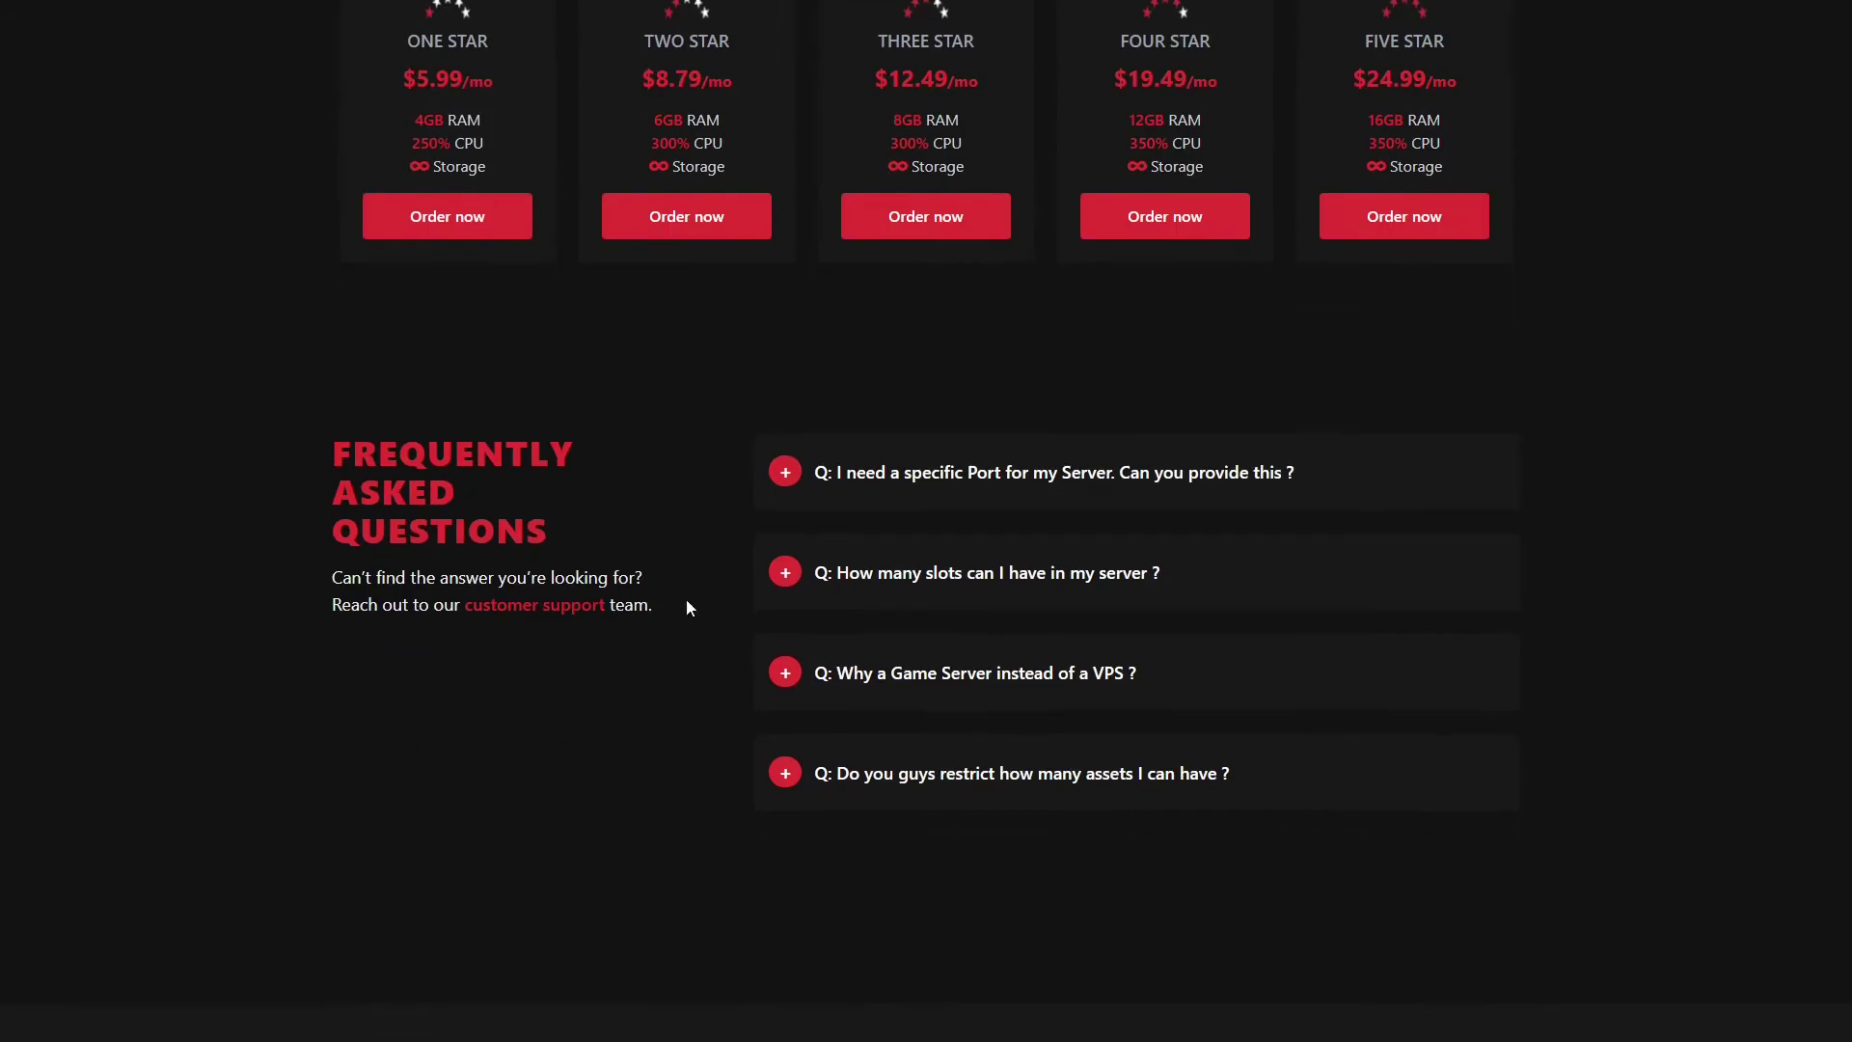
click(1023, 495)
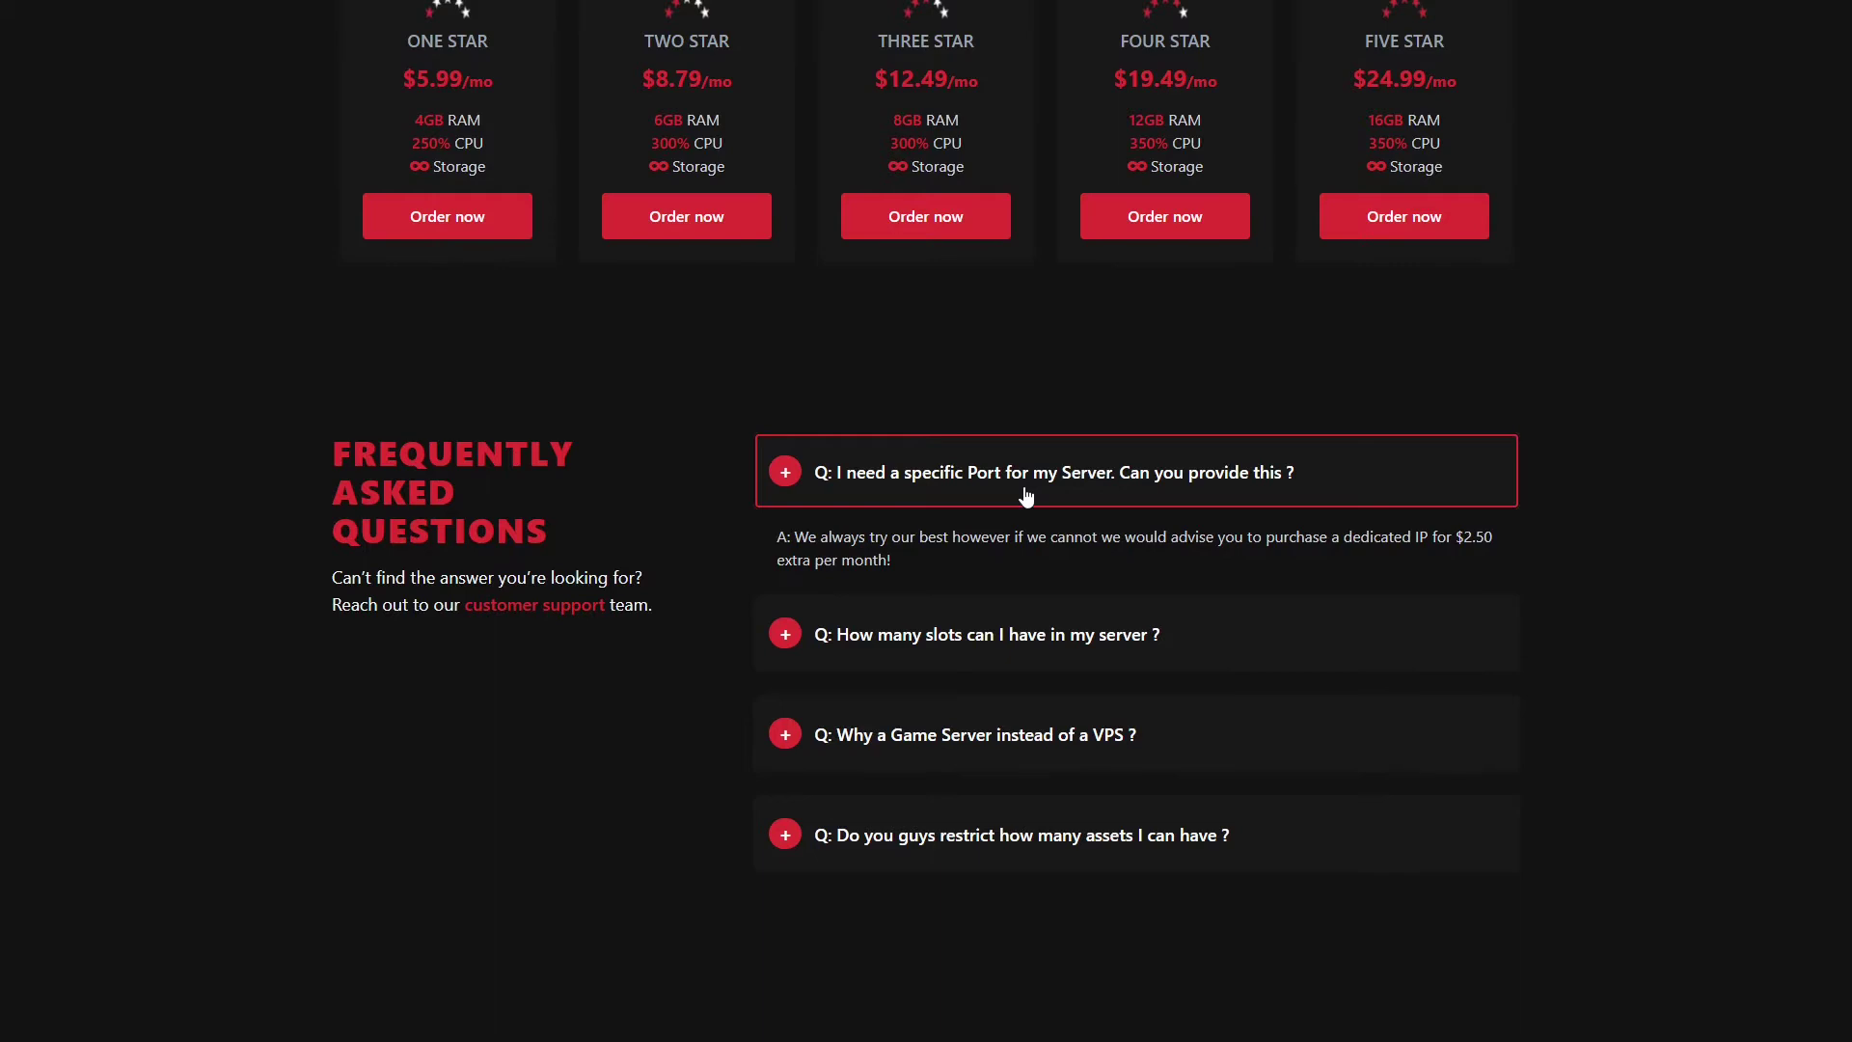
click(1032, 482)
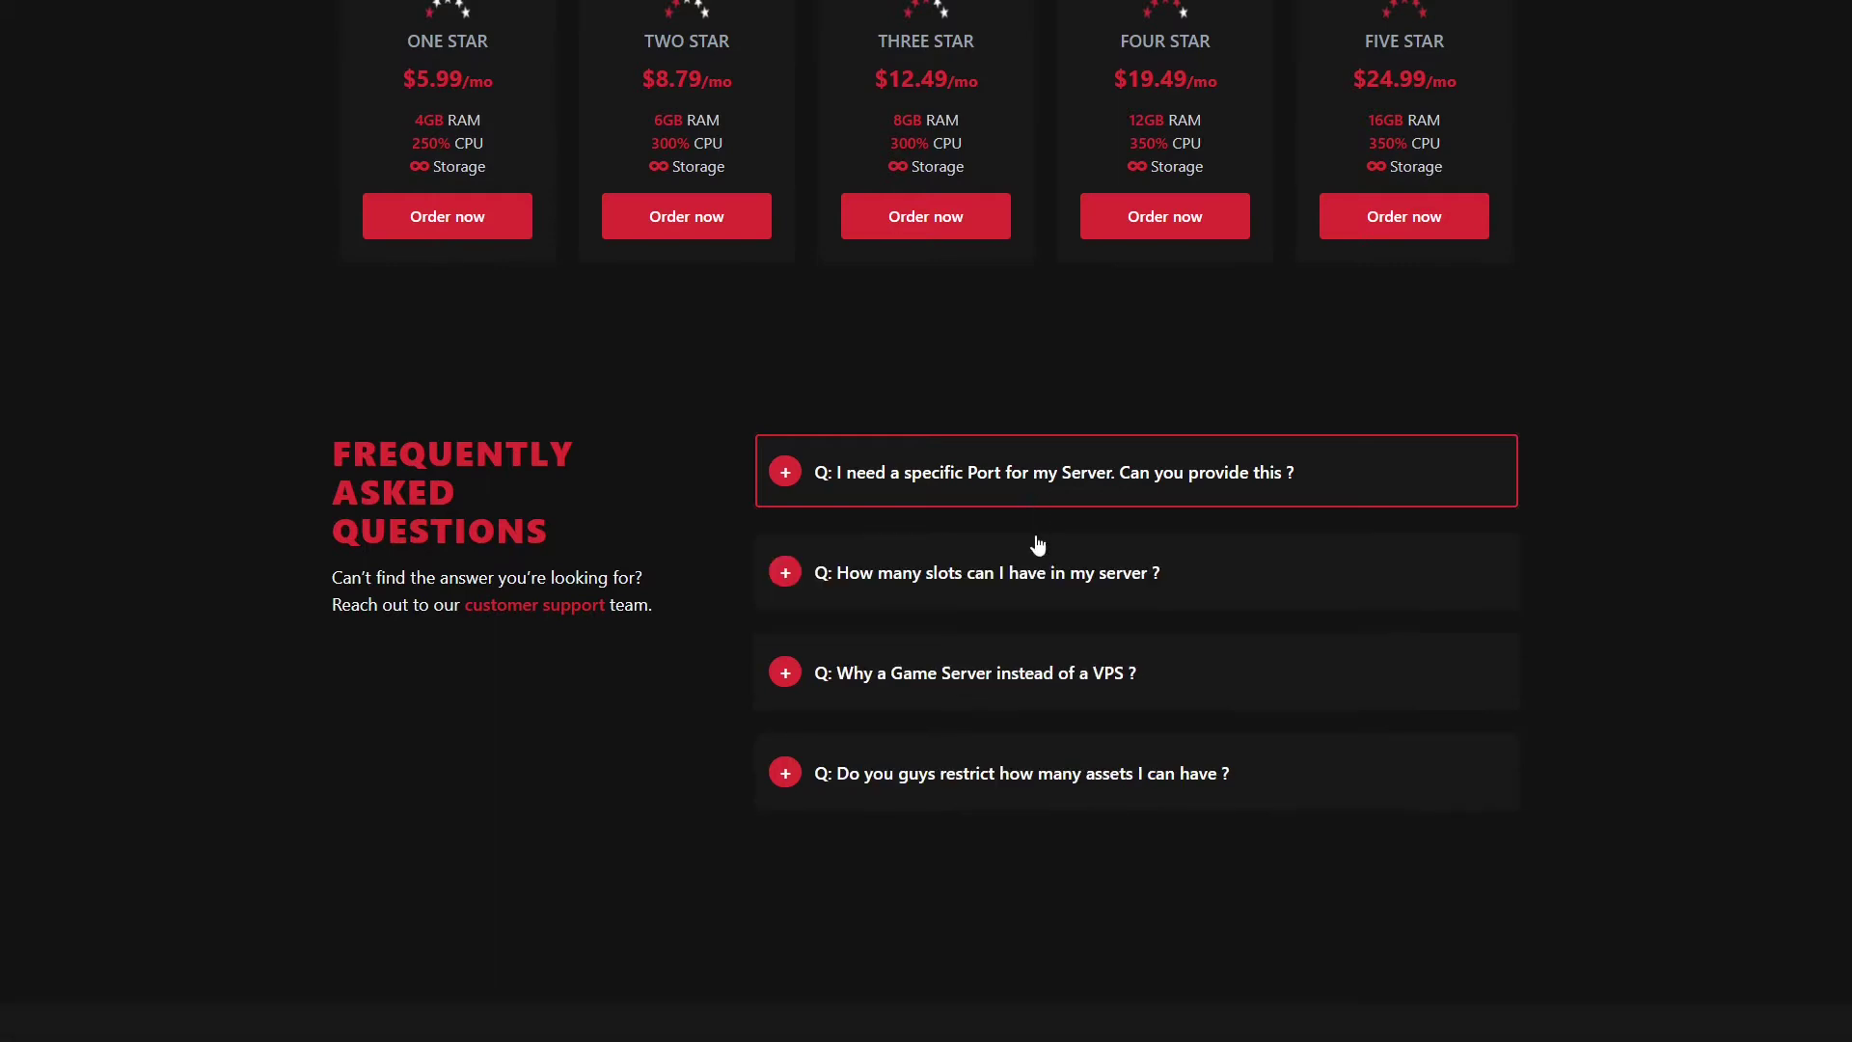
click(1035, 586)
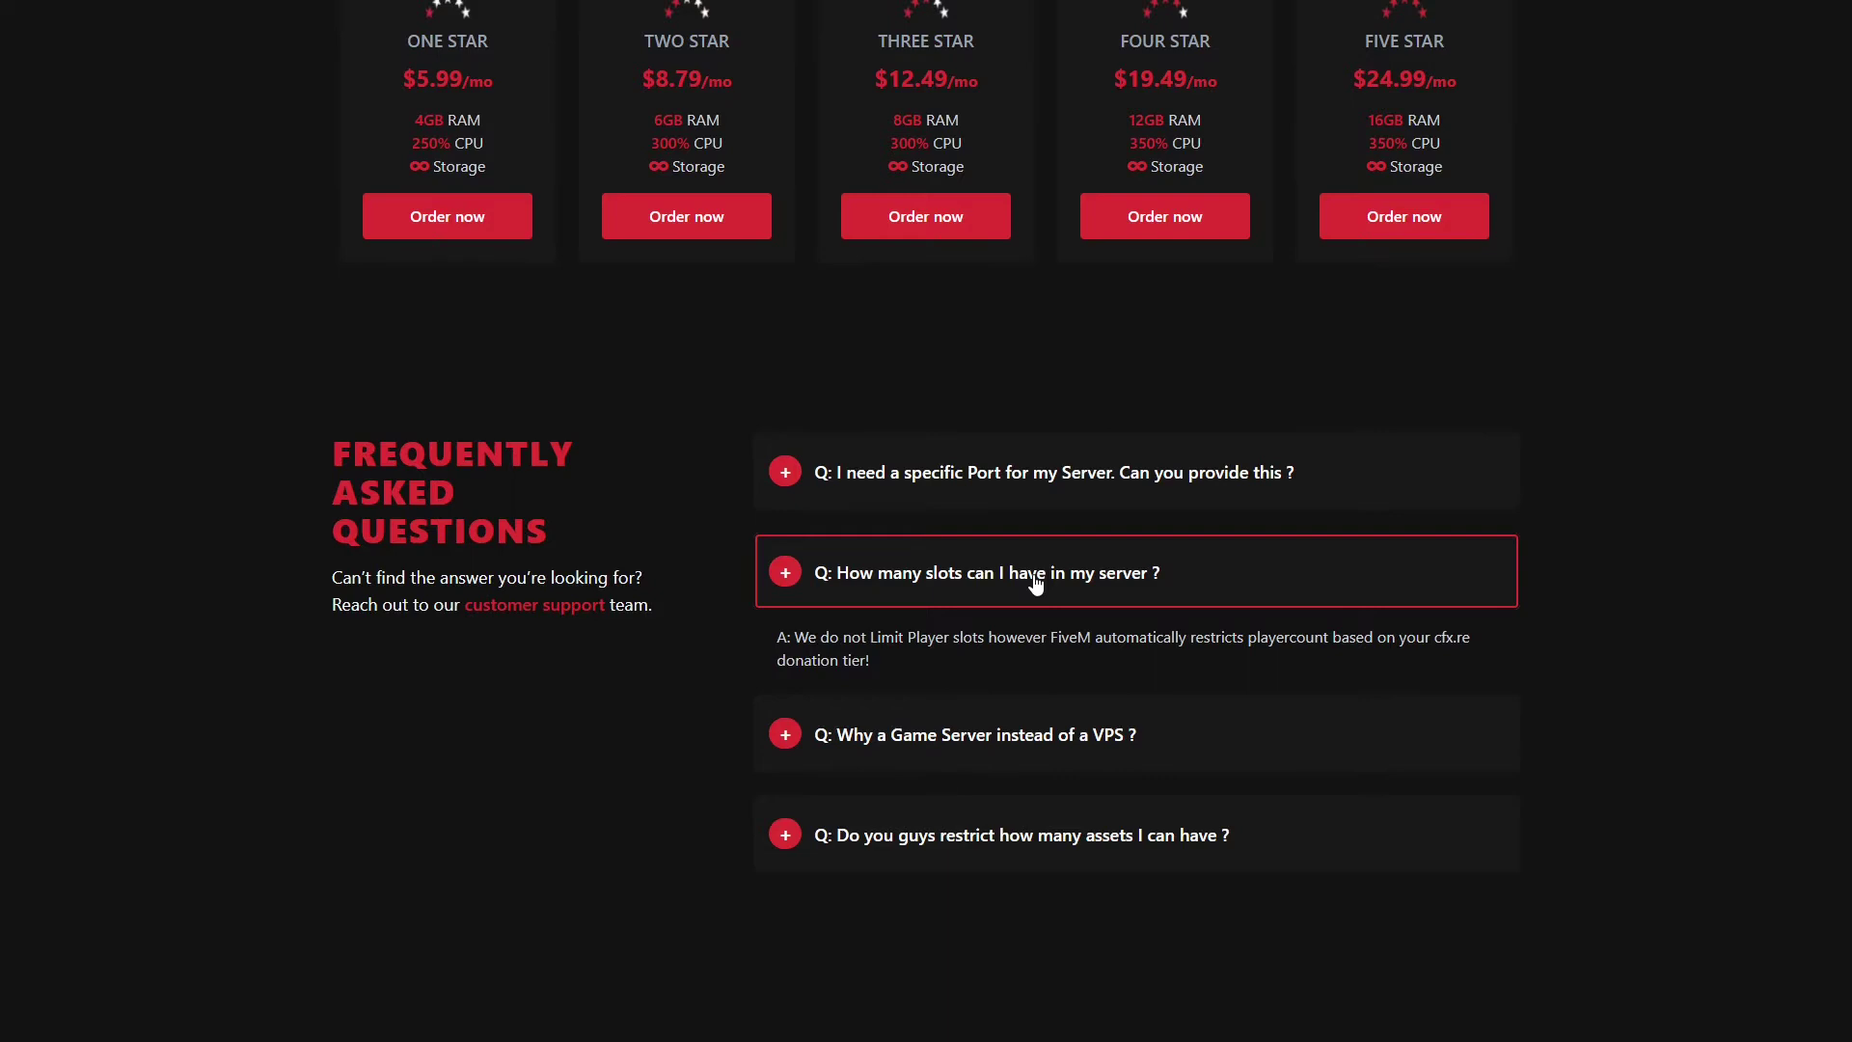
click(1036, 584)
Step: Read the FAQ answers on game server versus VPS and asset restrictions
click(1043, 667)
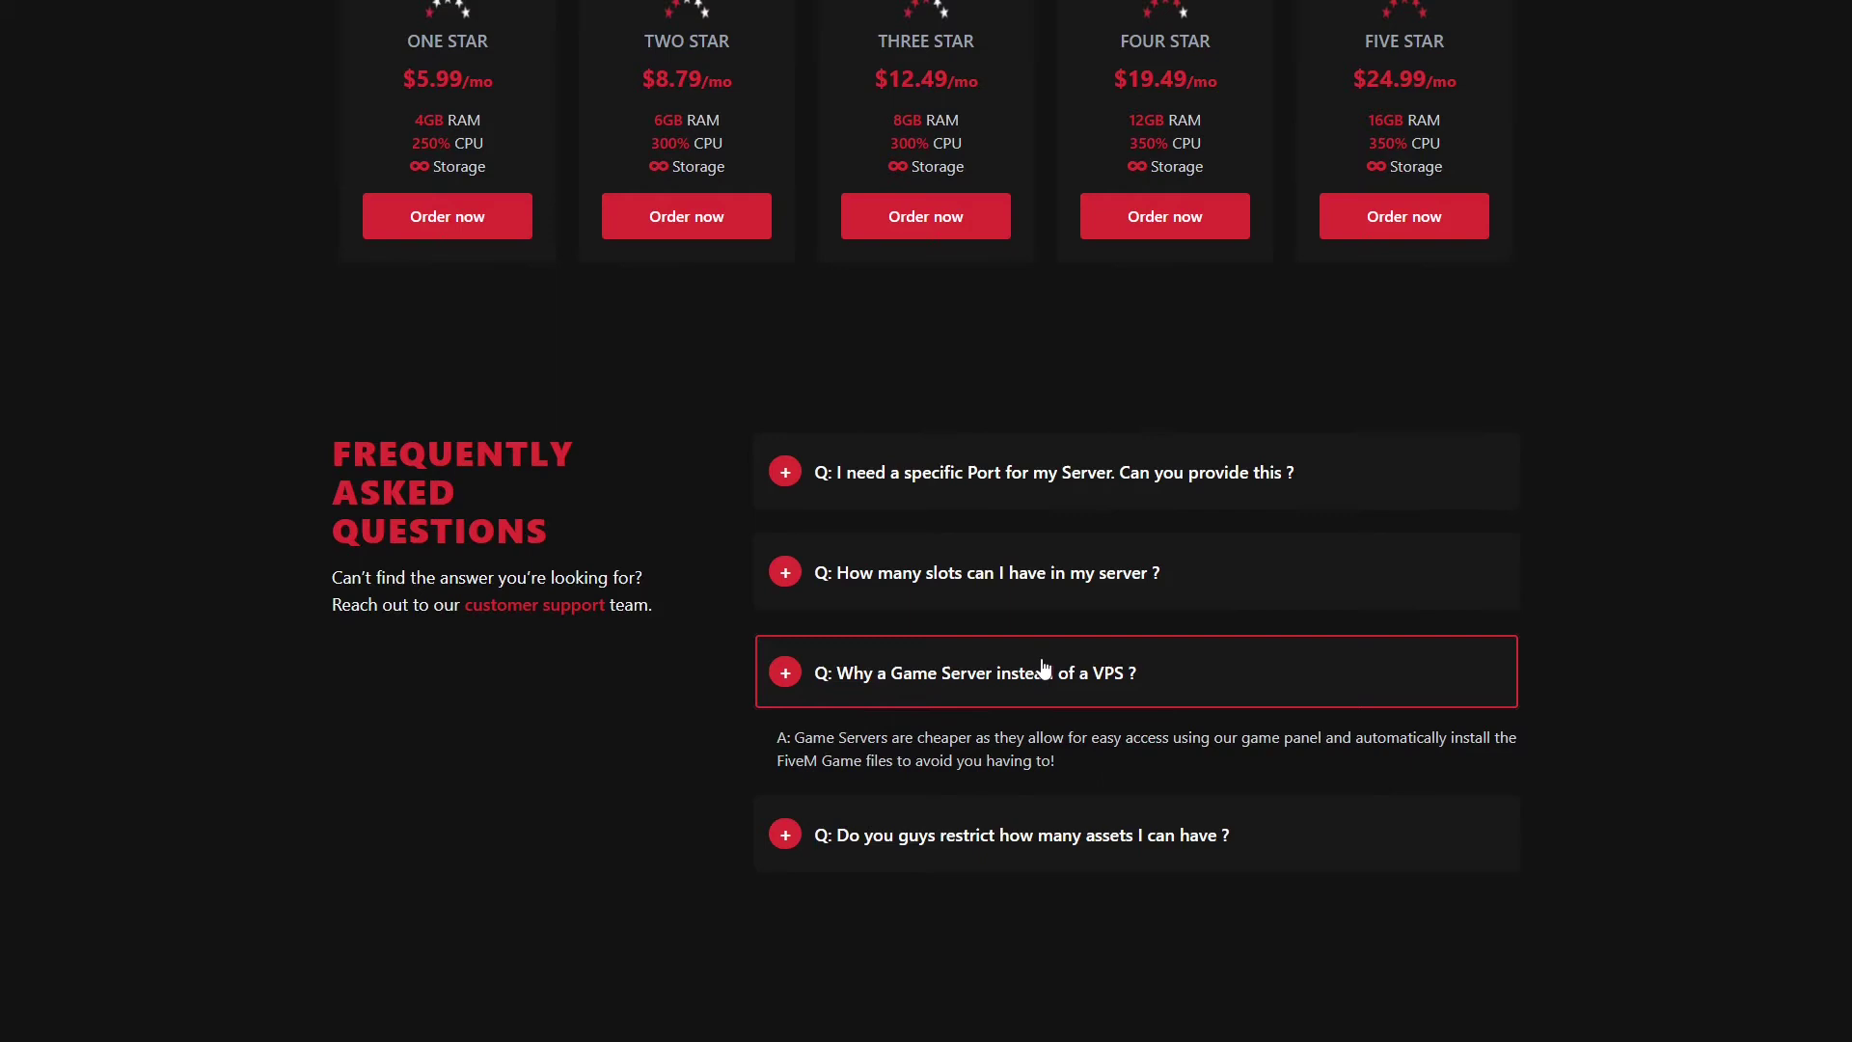
click(1044, 668)
scroll(1021, 691, down, 2)
click(1056, 635)
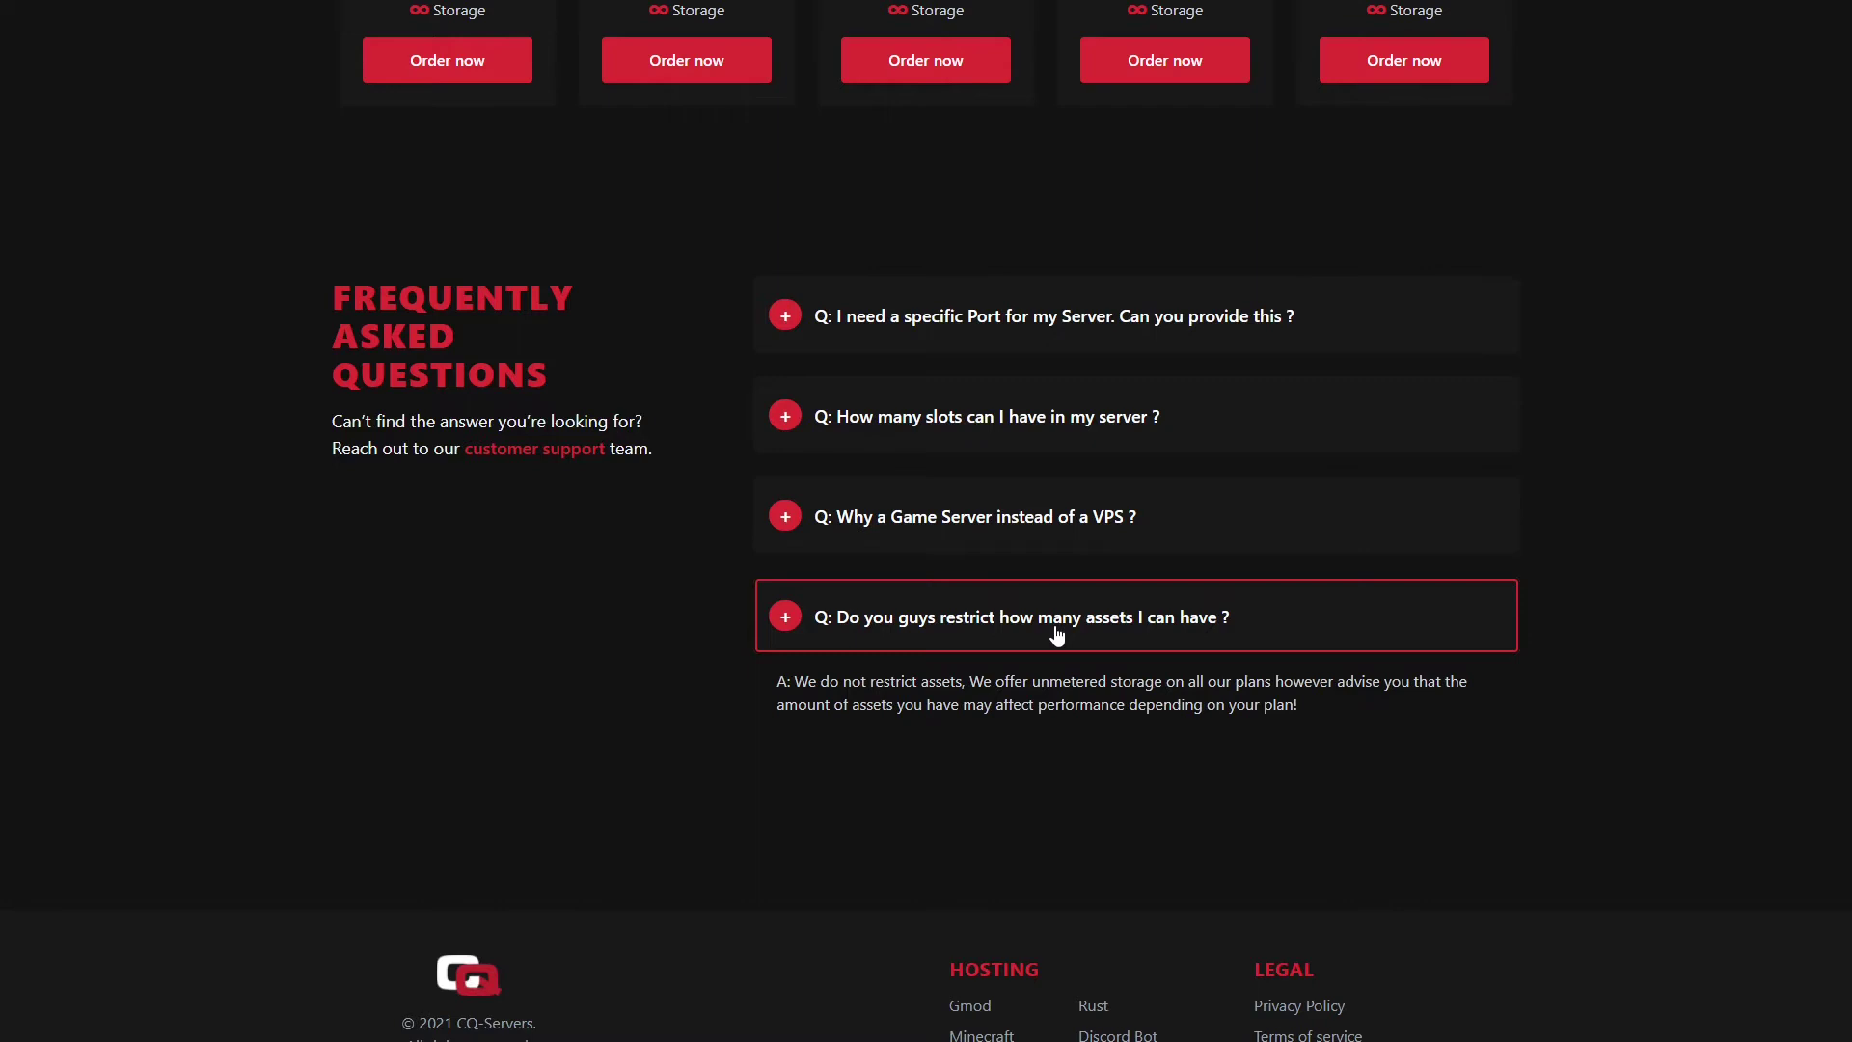
click(1058, 634)
Step: Order the One Star FiveM plan without the Dedicated IP Address add-on and continue to checkout
scroll(1071, 632, up, 6)
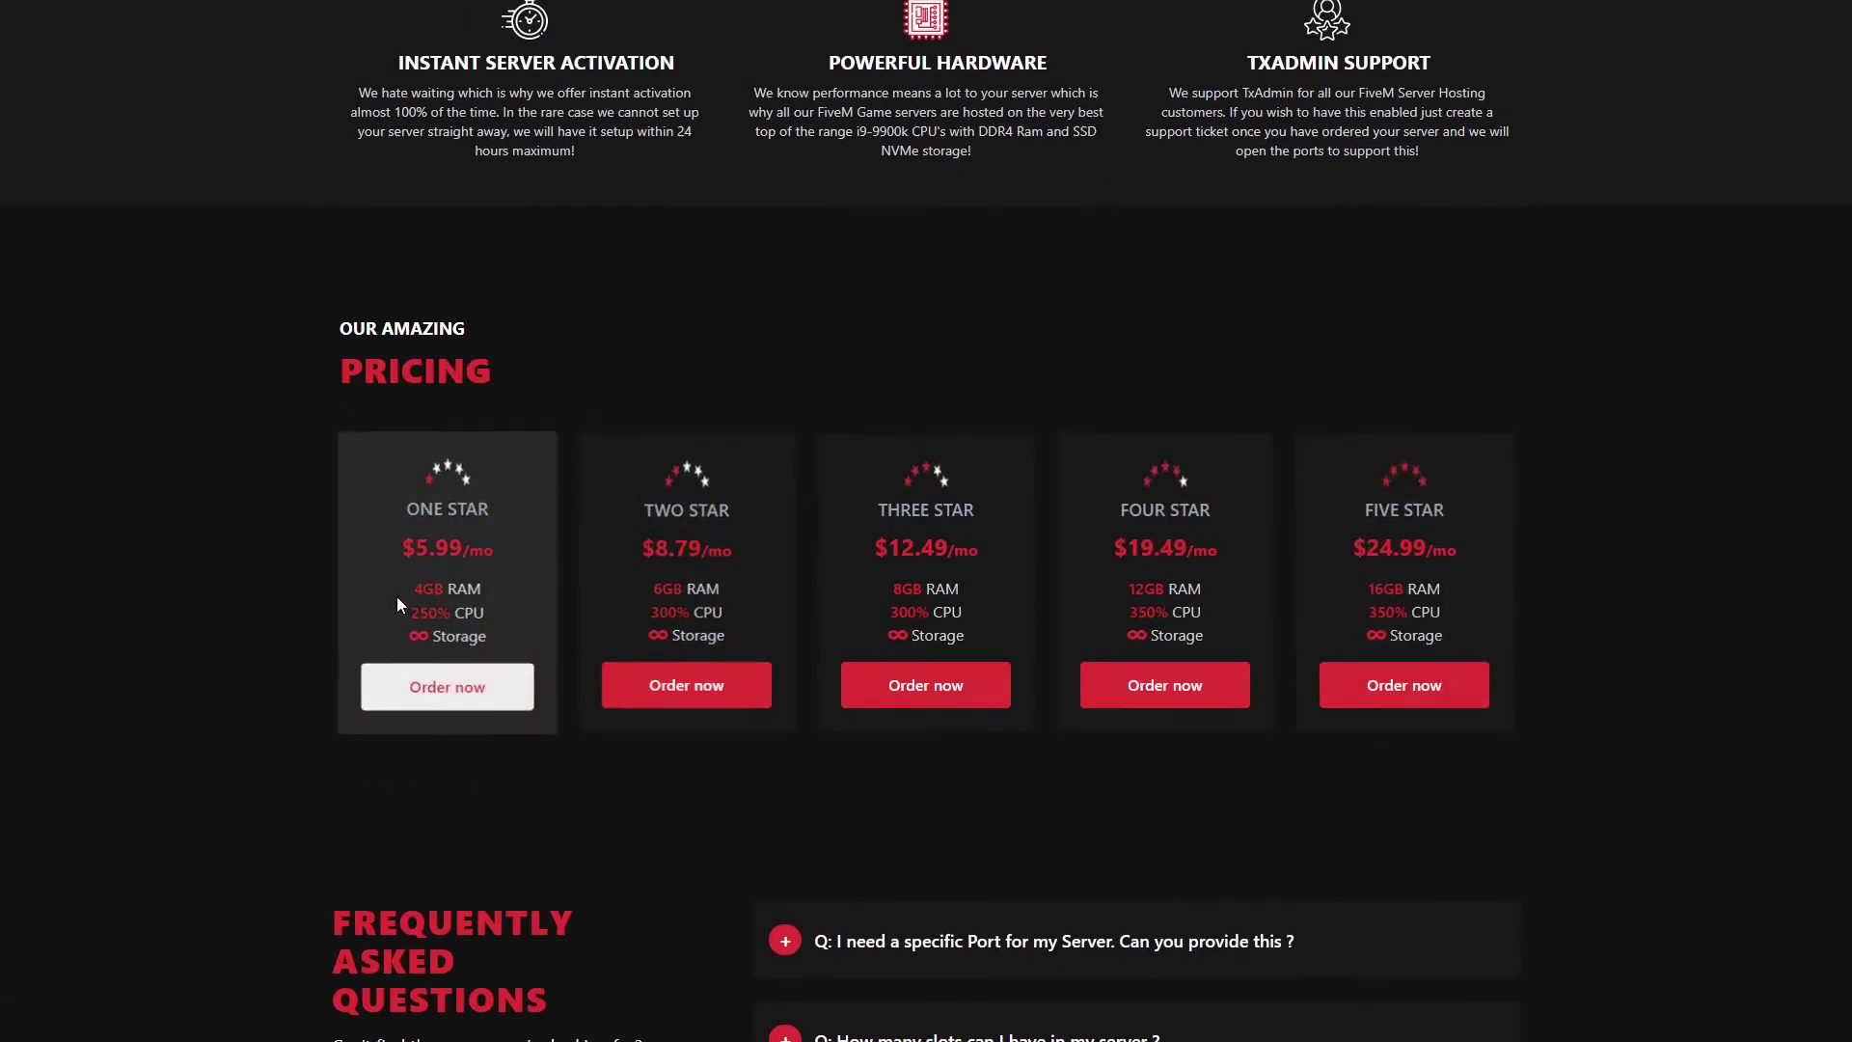
click(465, 689)
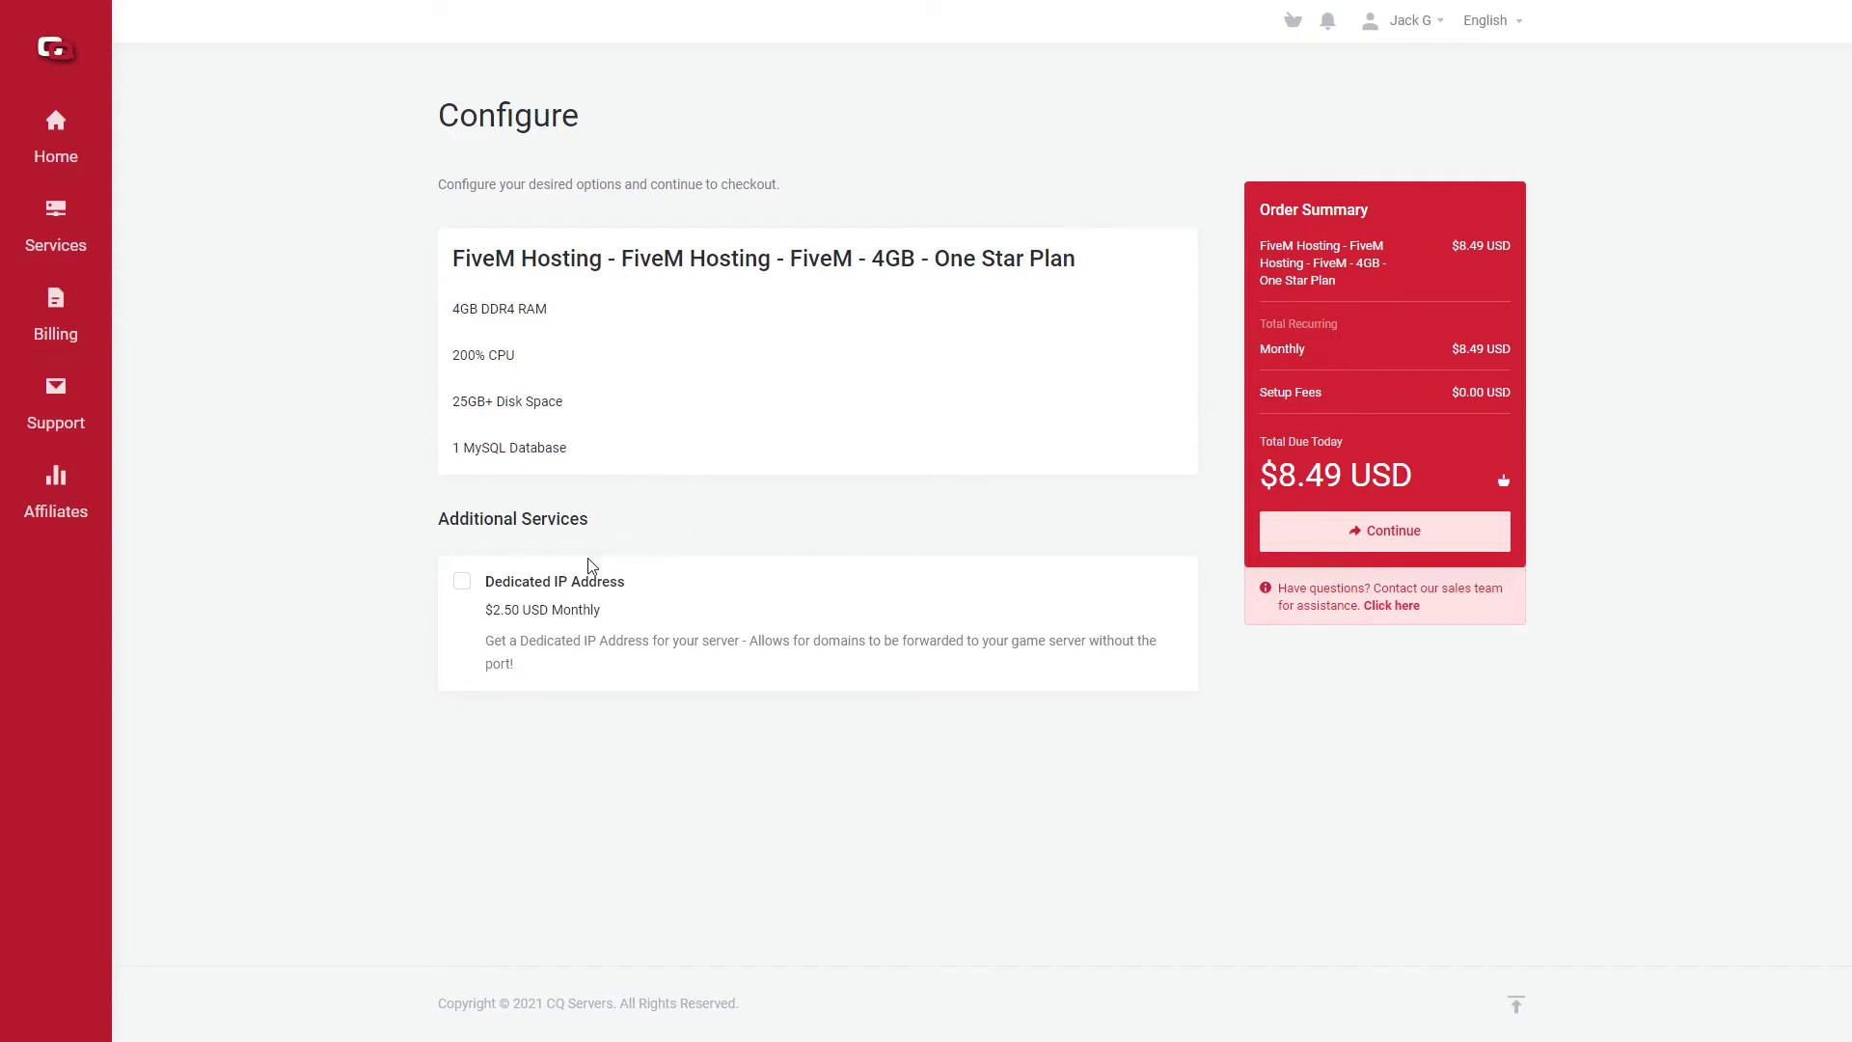
click(579, 582)
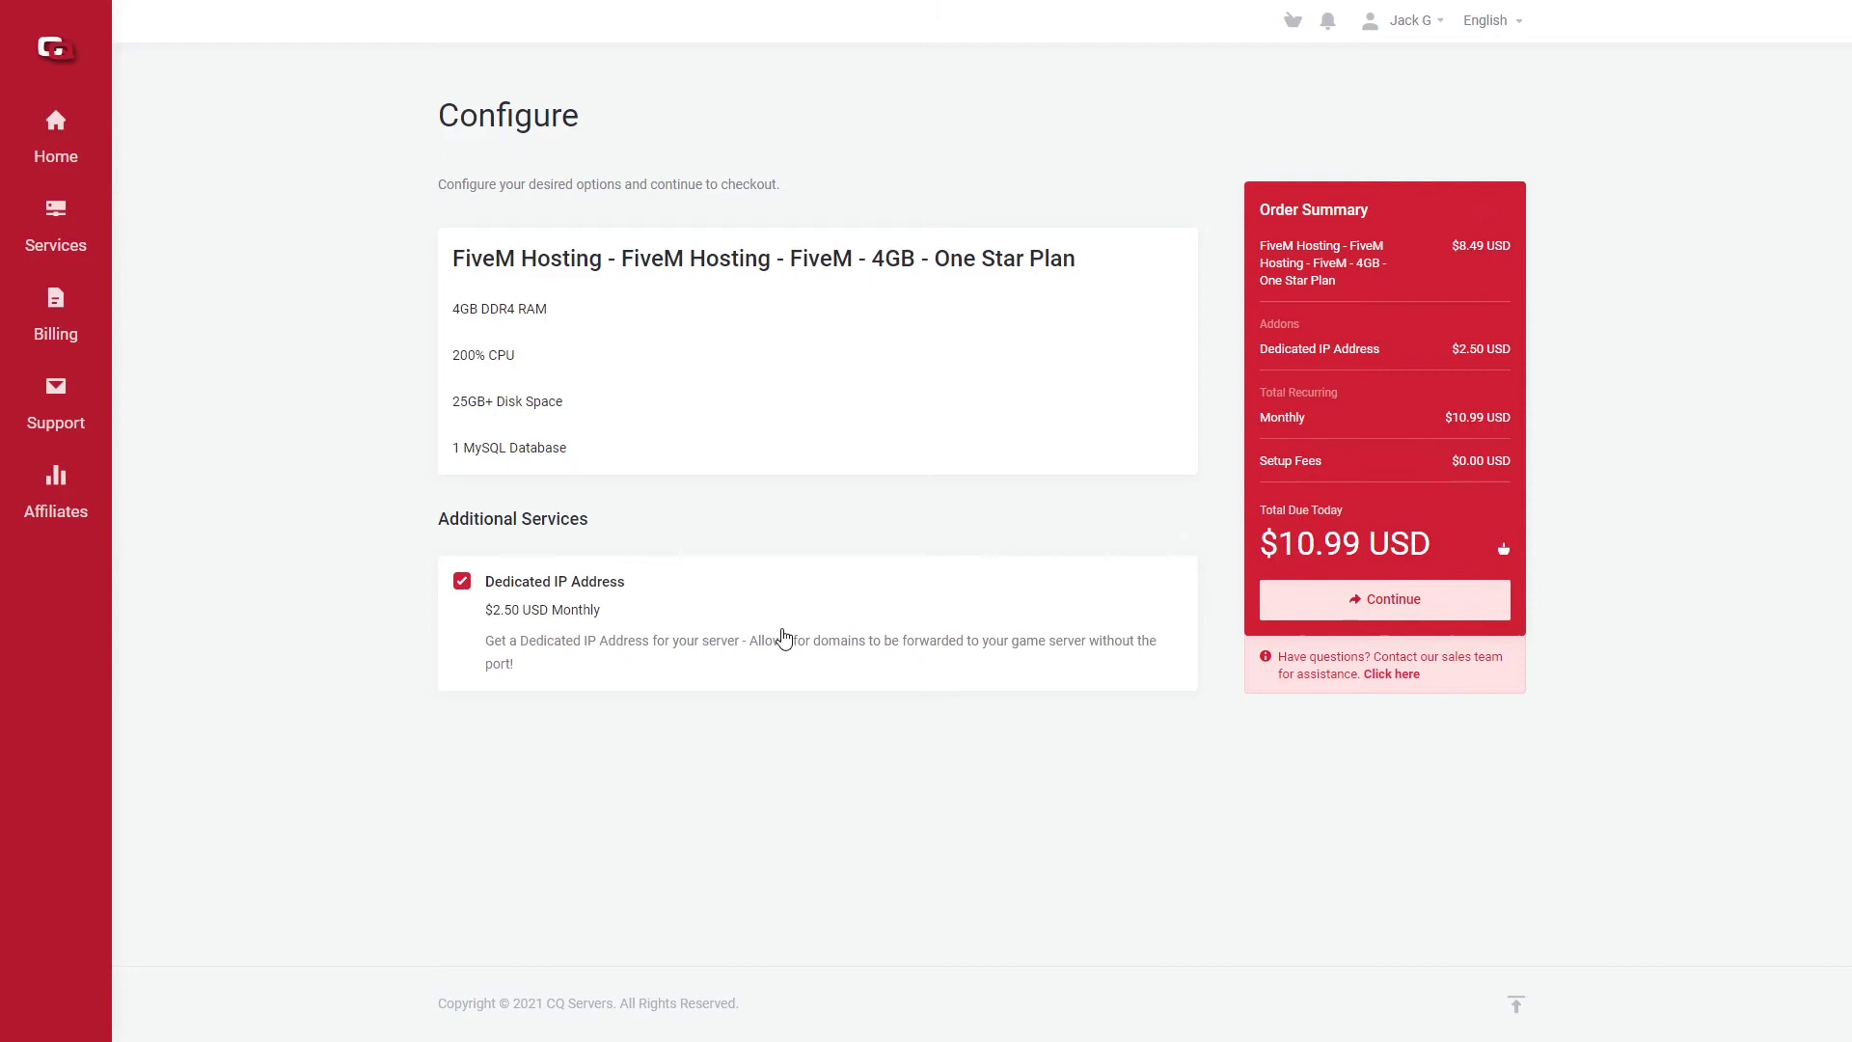
click(782, 632)
click(1436, 546)
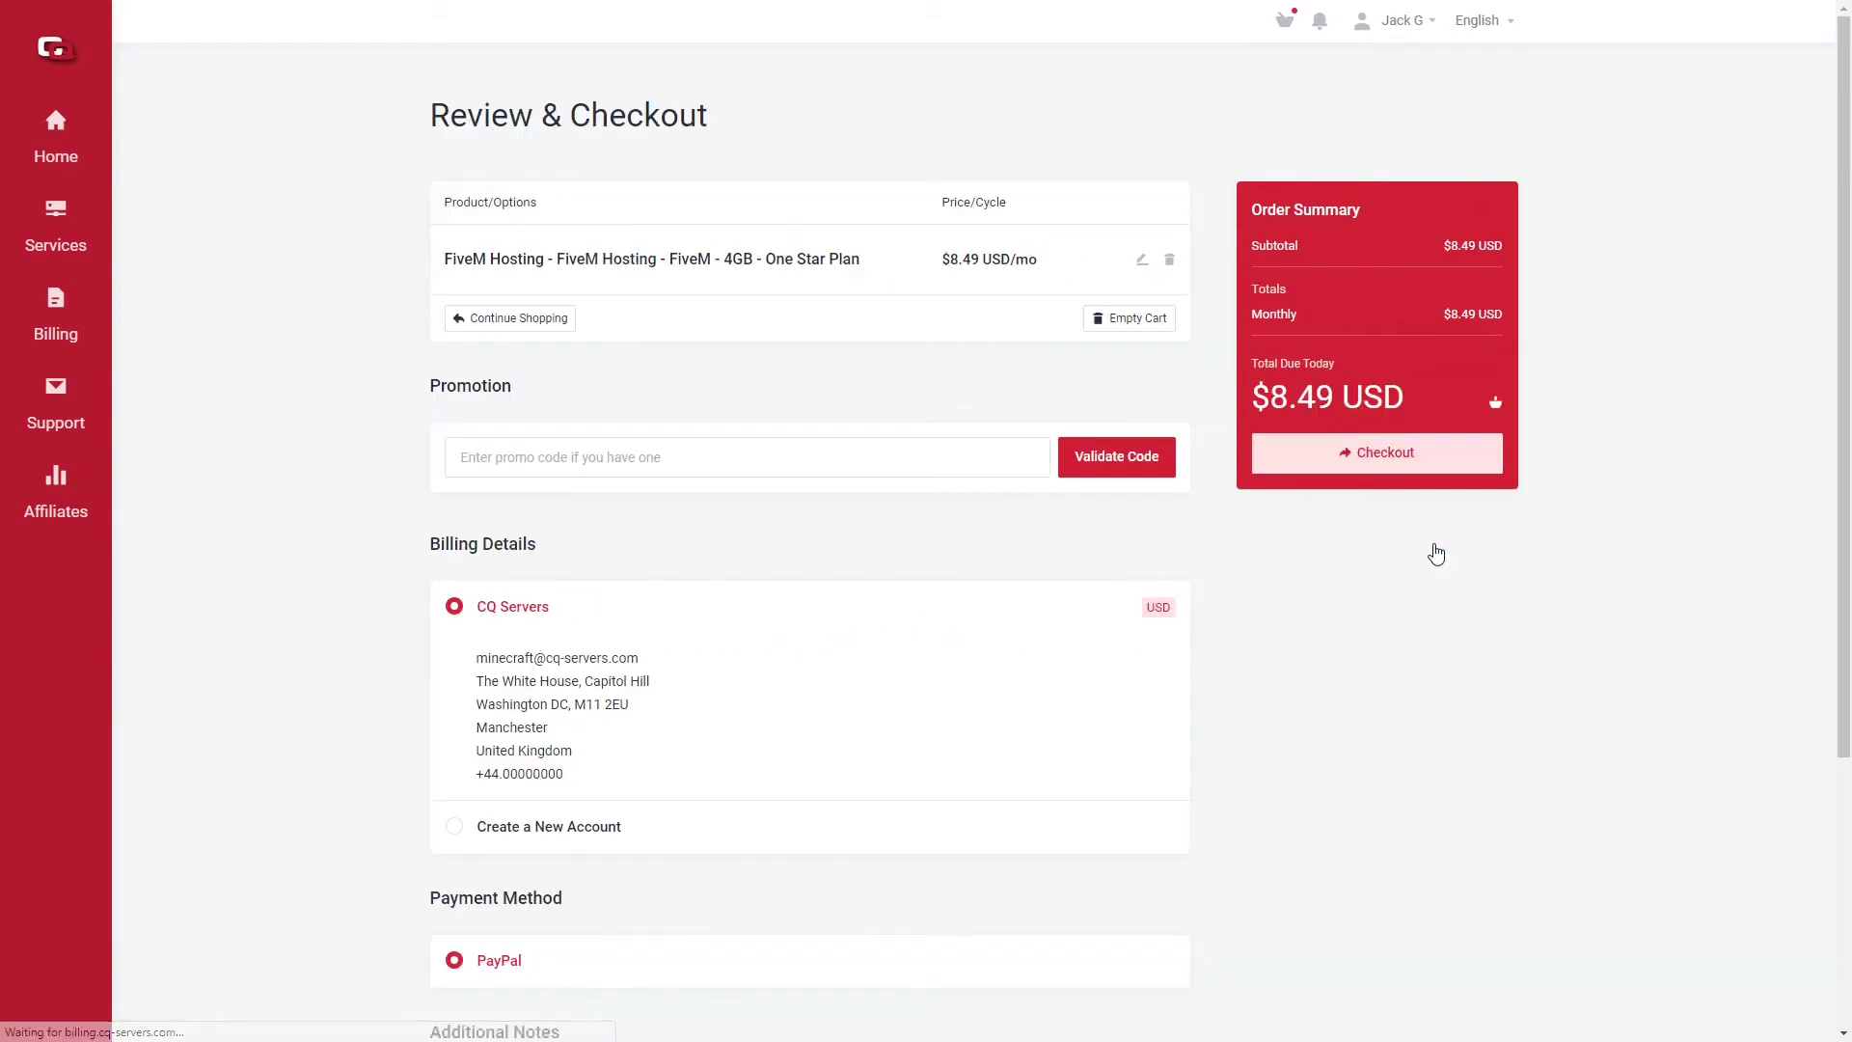
Step: Paste and apply the 100% promotion code to the FiveM One Star cart
click(815, 471)
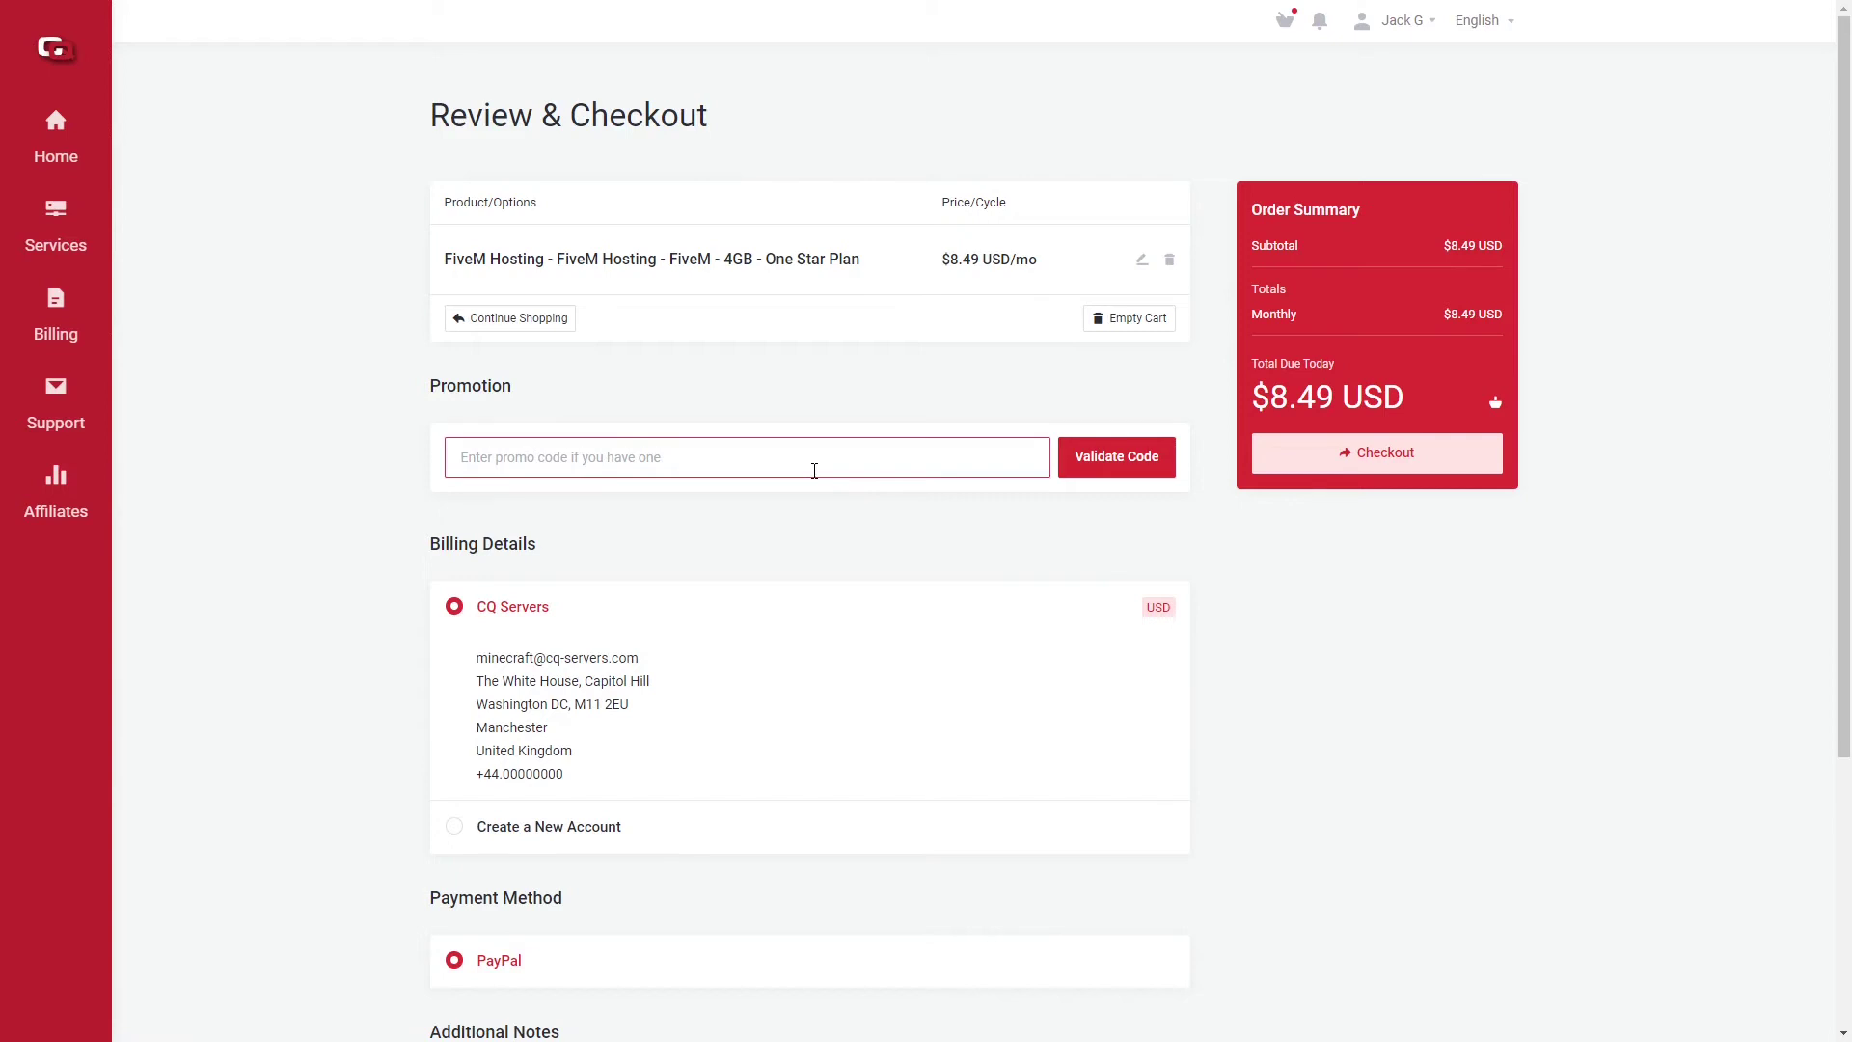
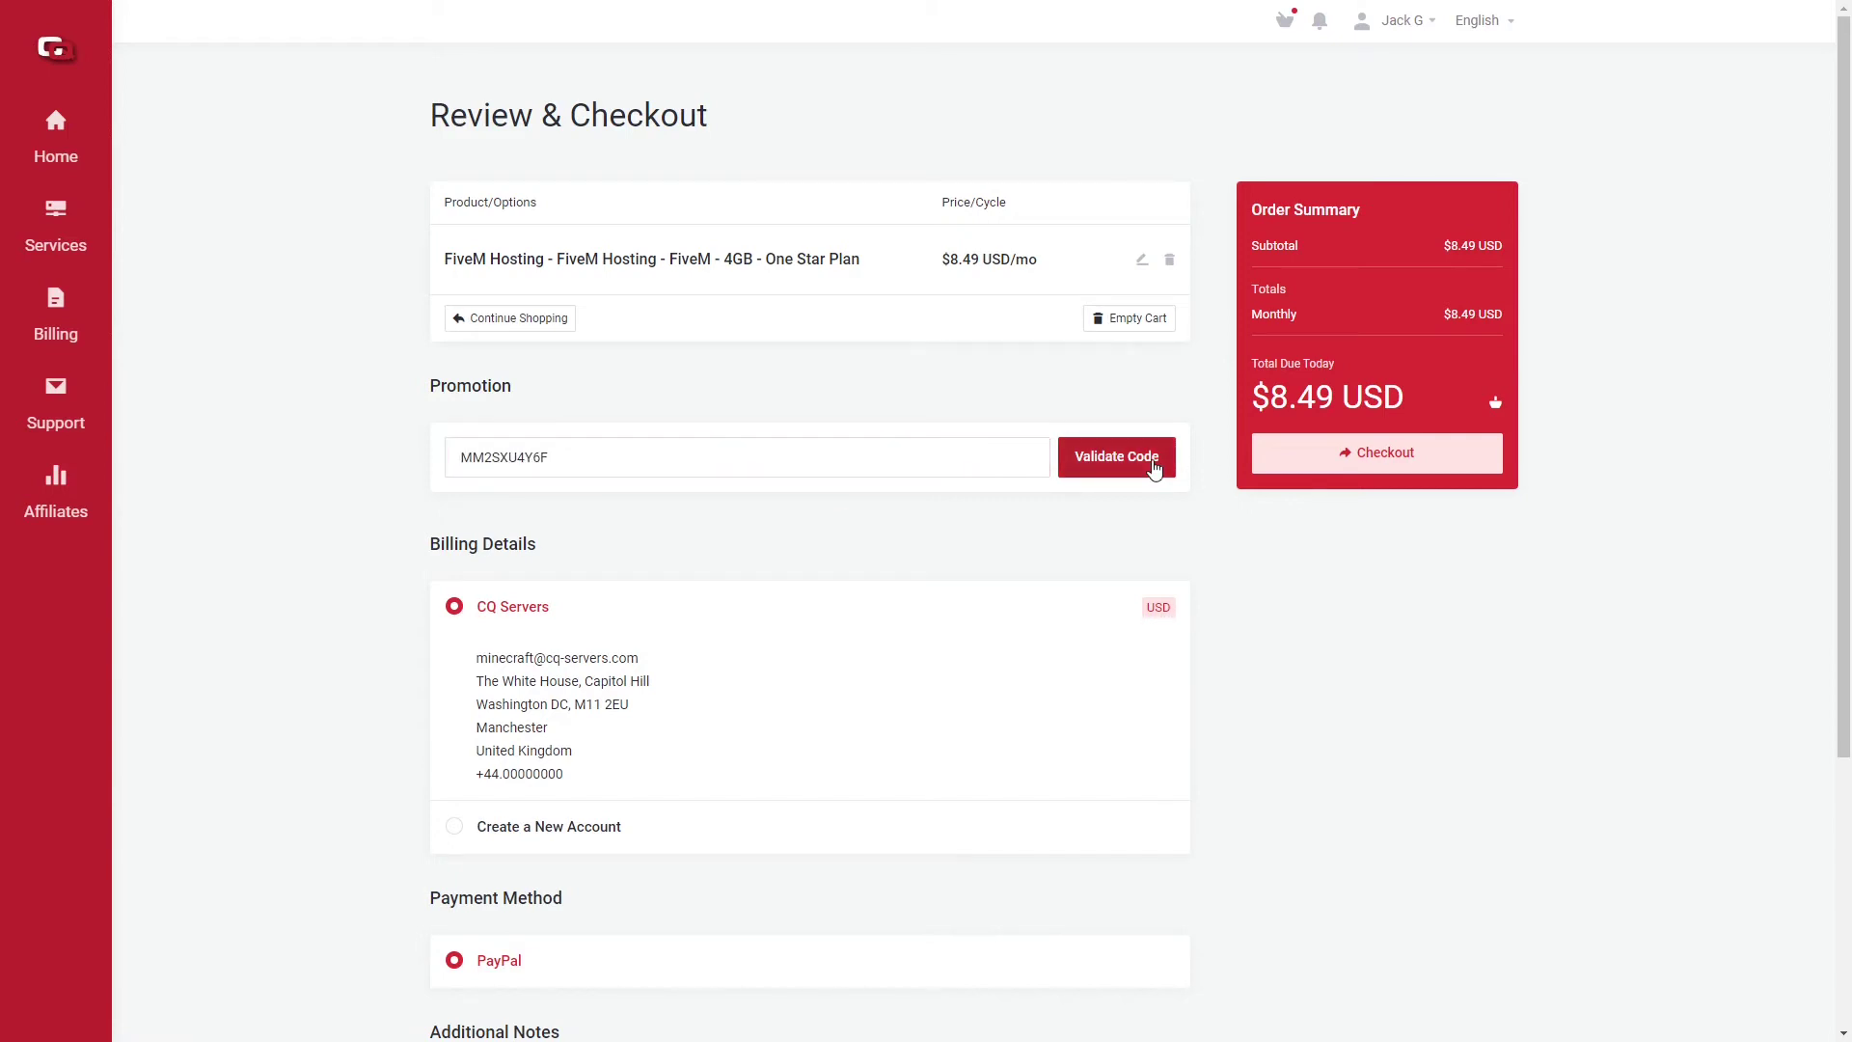
click(1155, 467)
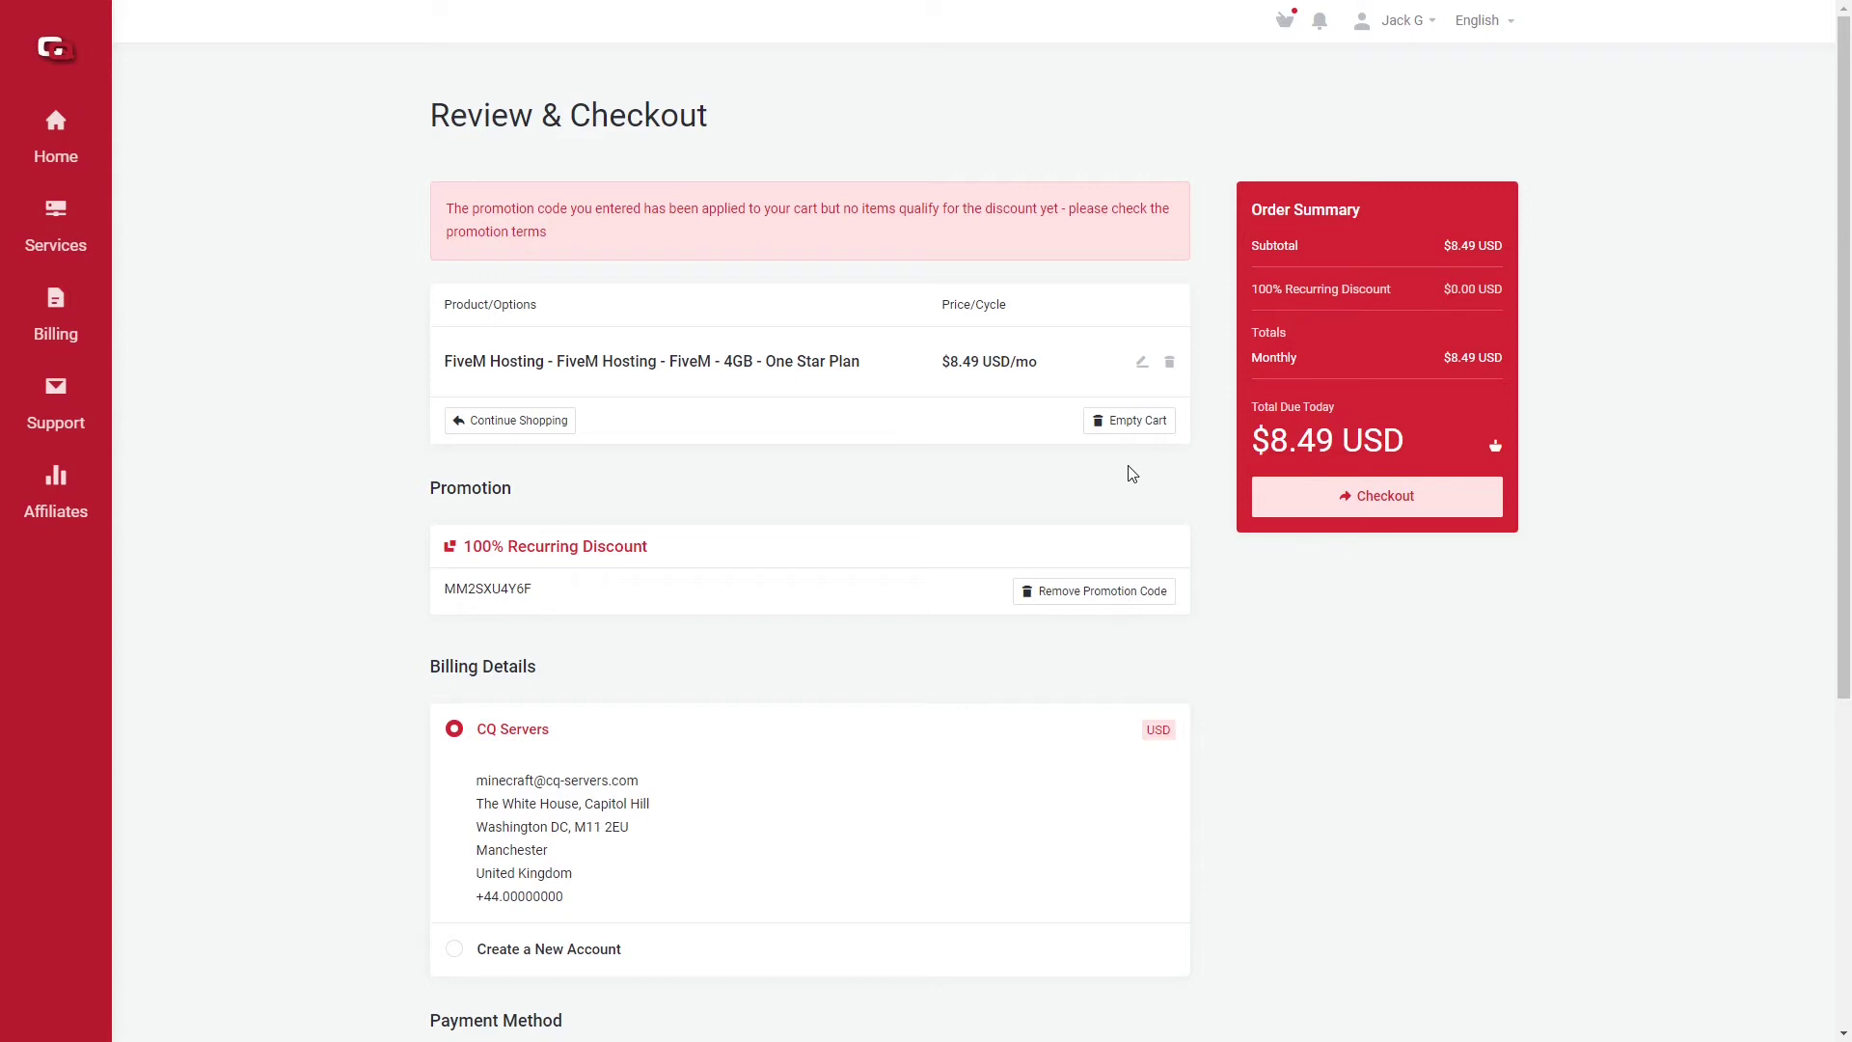
scroll(1116, 533, down, 5)
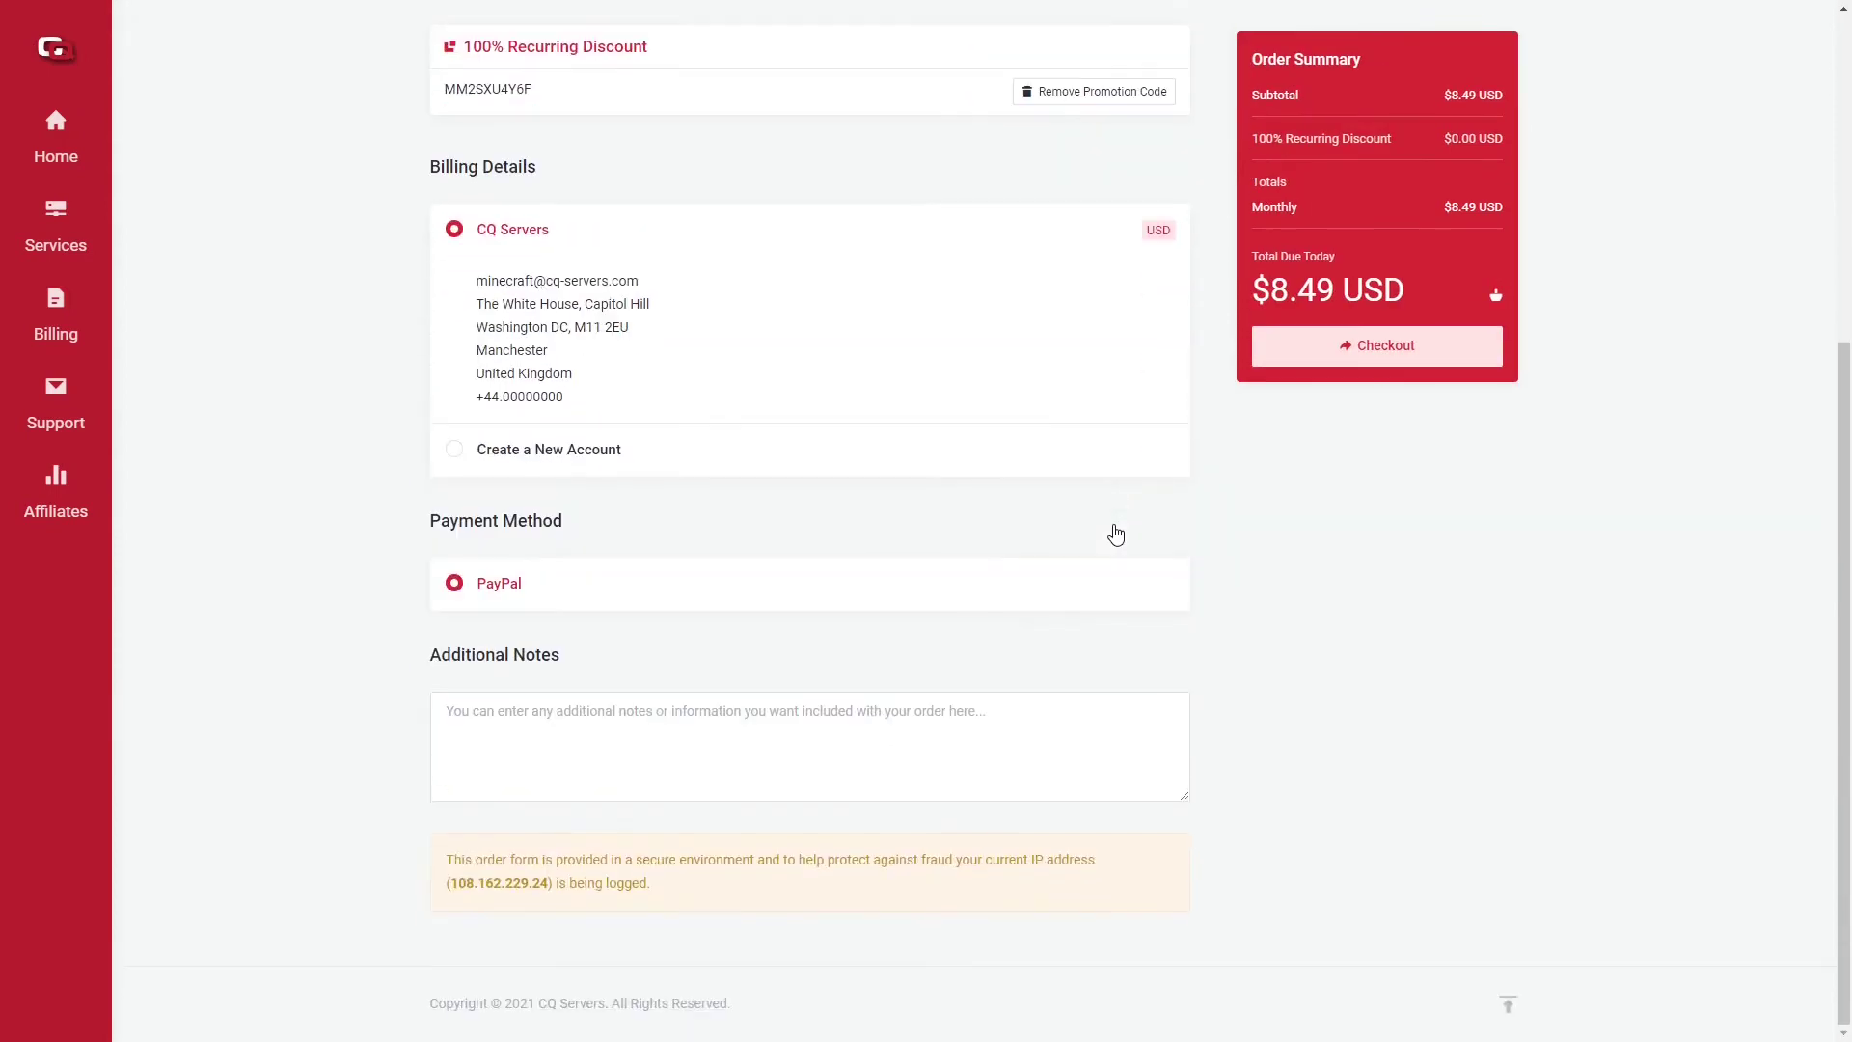
scroll(1116, 534, up, 2)
scroll(1117, 533, down, 2)
scroll(1116, 534, up, 4)
scroll(1115, 531, down, 4)
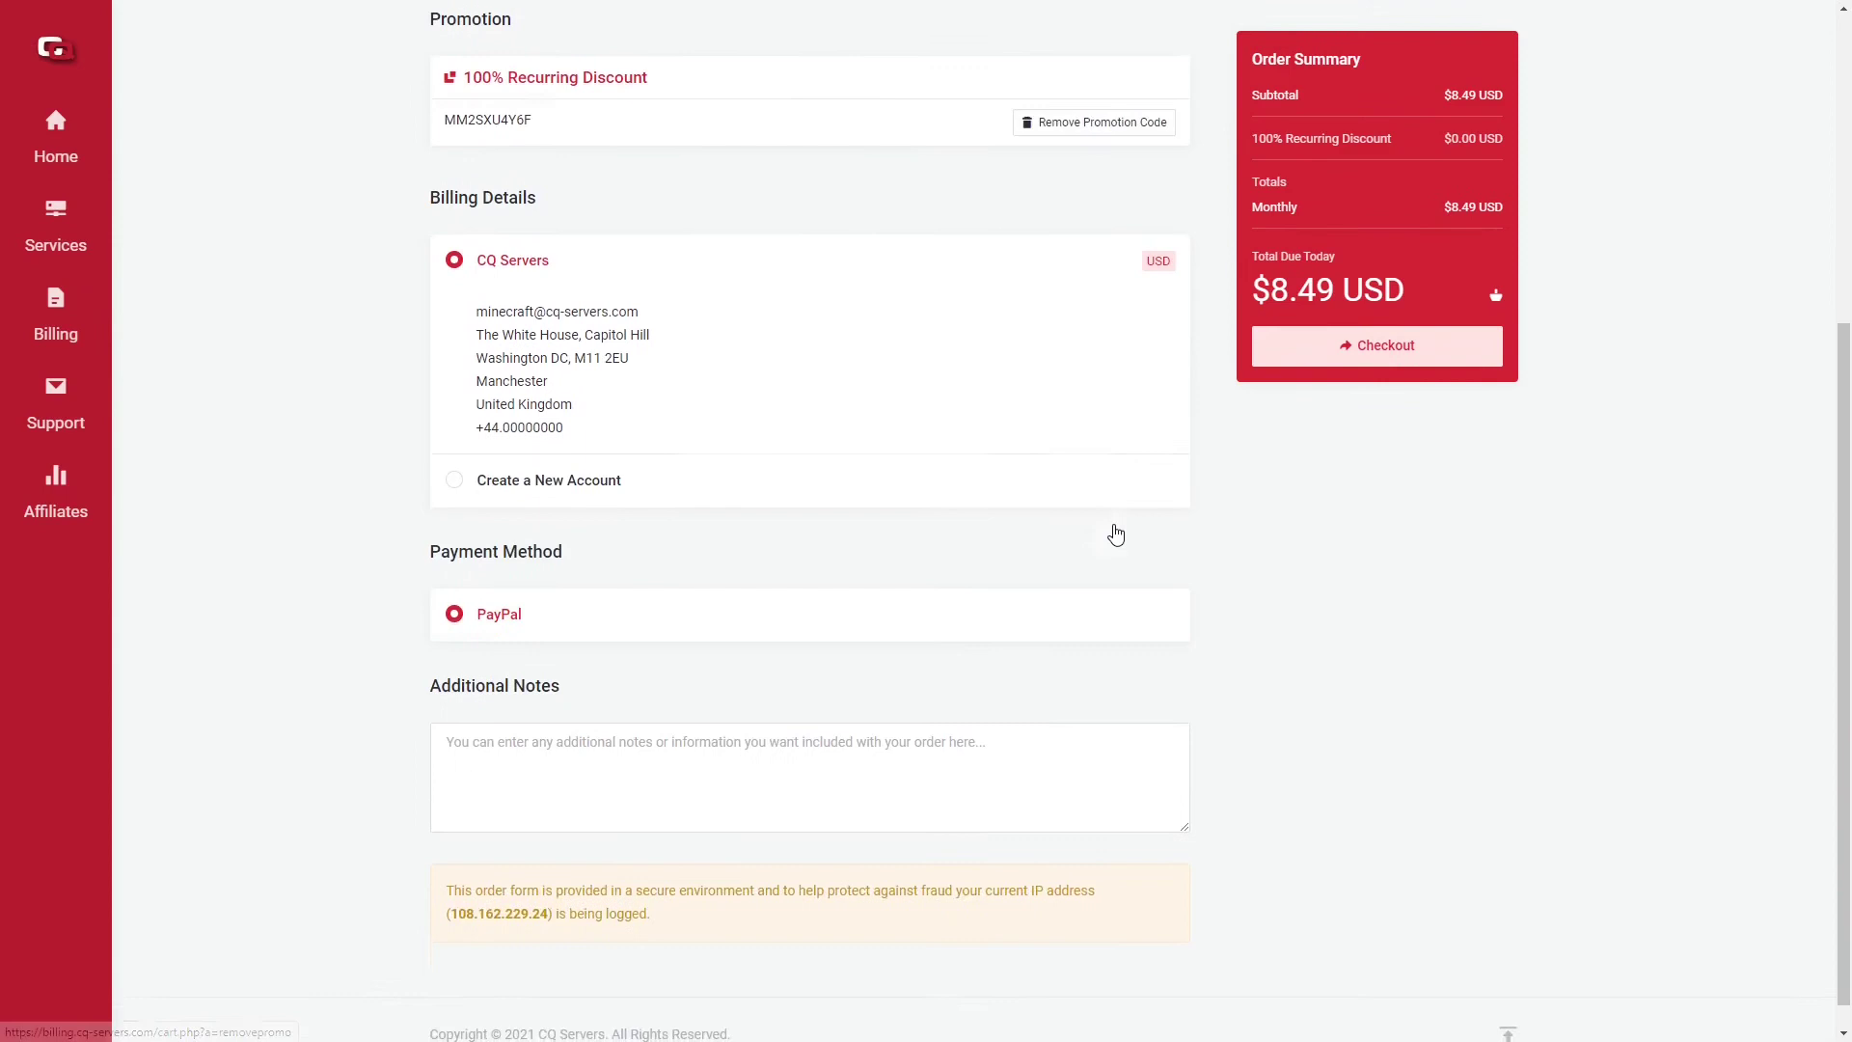
scroll(1115, 530, up, 5)
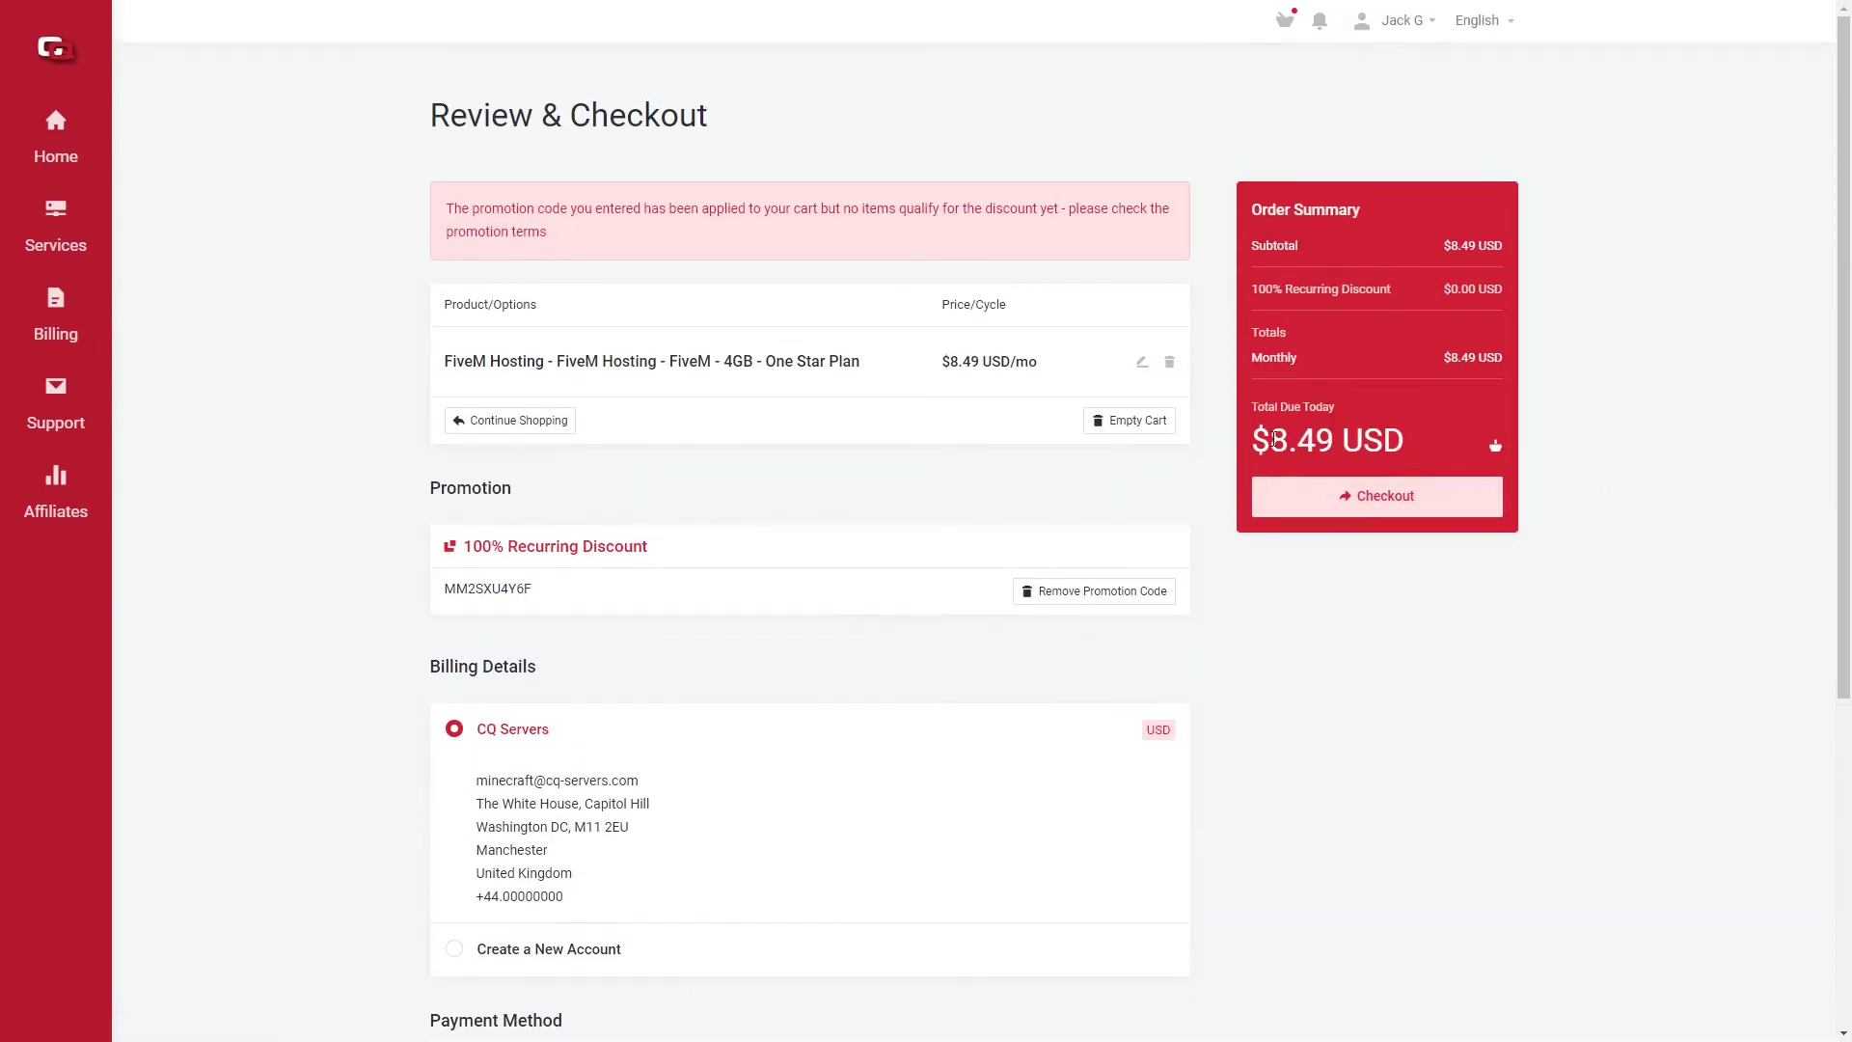
Step: Check the $0.00 total due today and place the order
drag(1254, 440, 1405, 439)
triple_click(1392, 436)
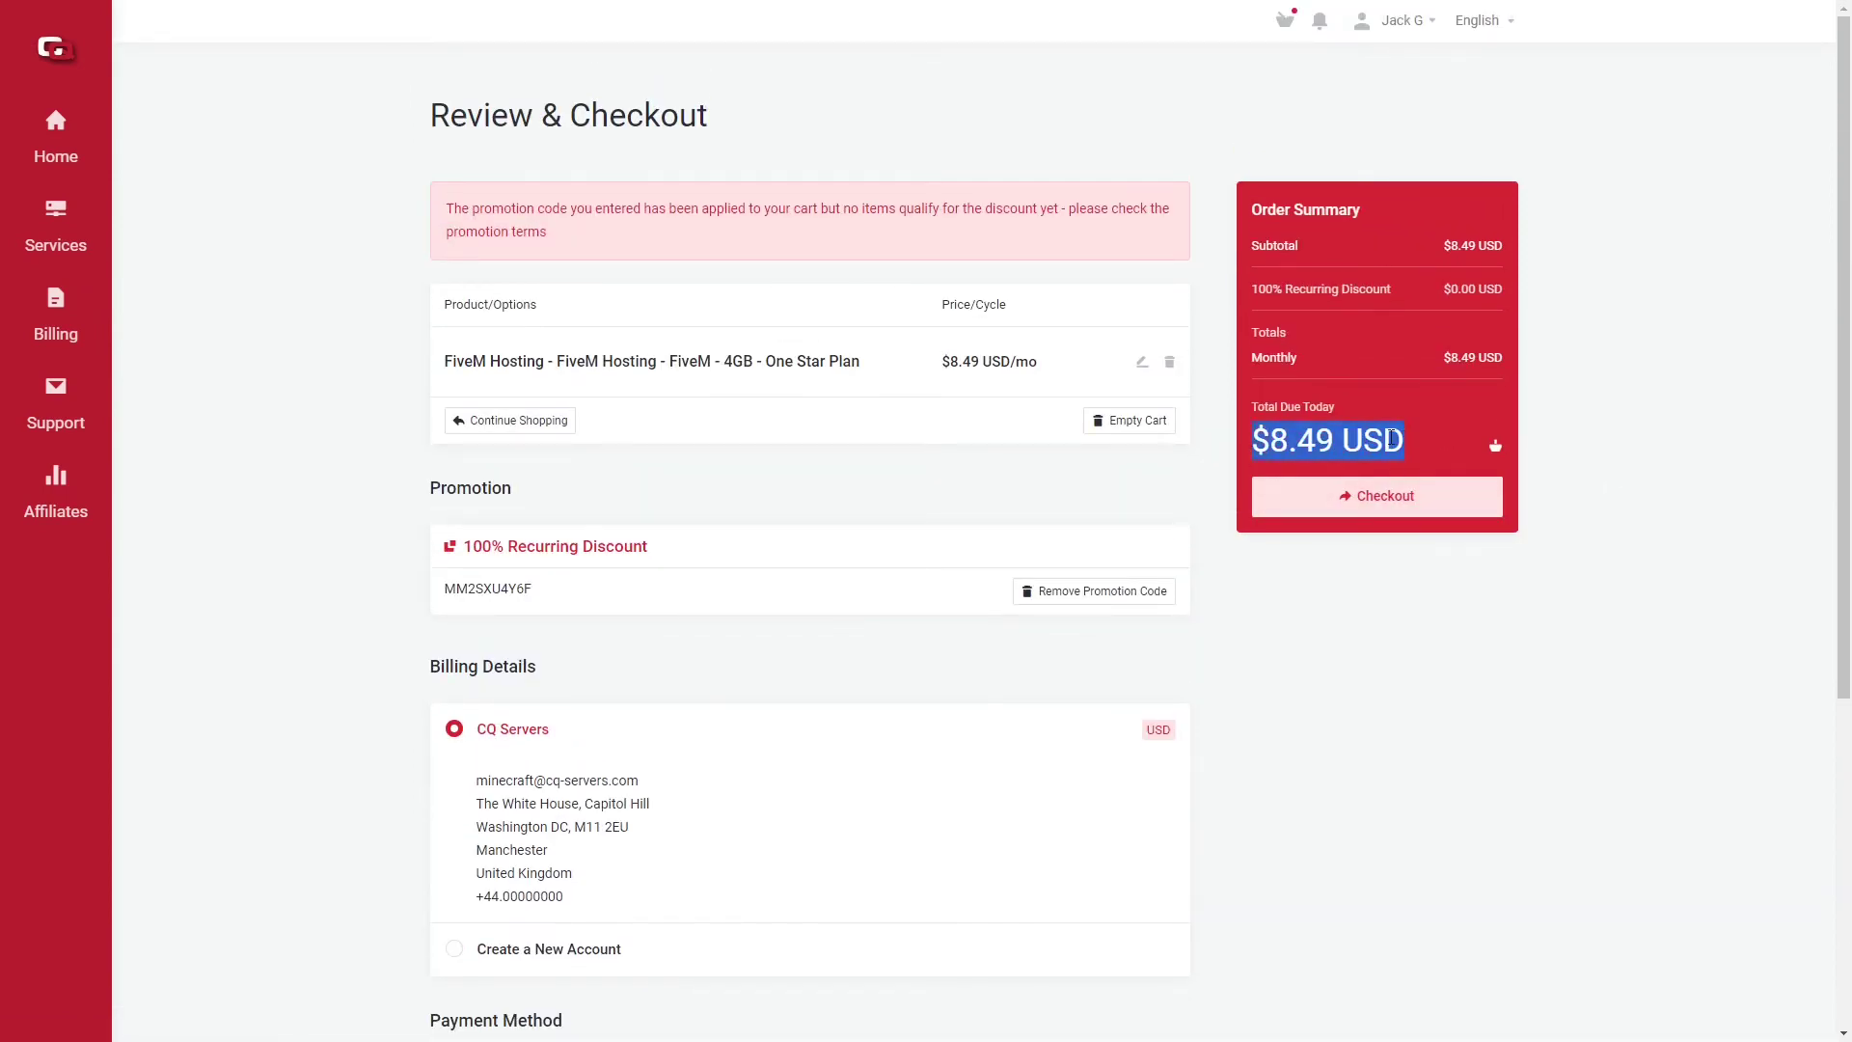
triple_click(1392, 436)
double_click(1370, 439)
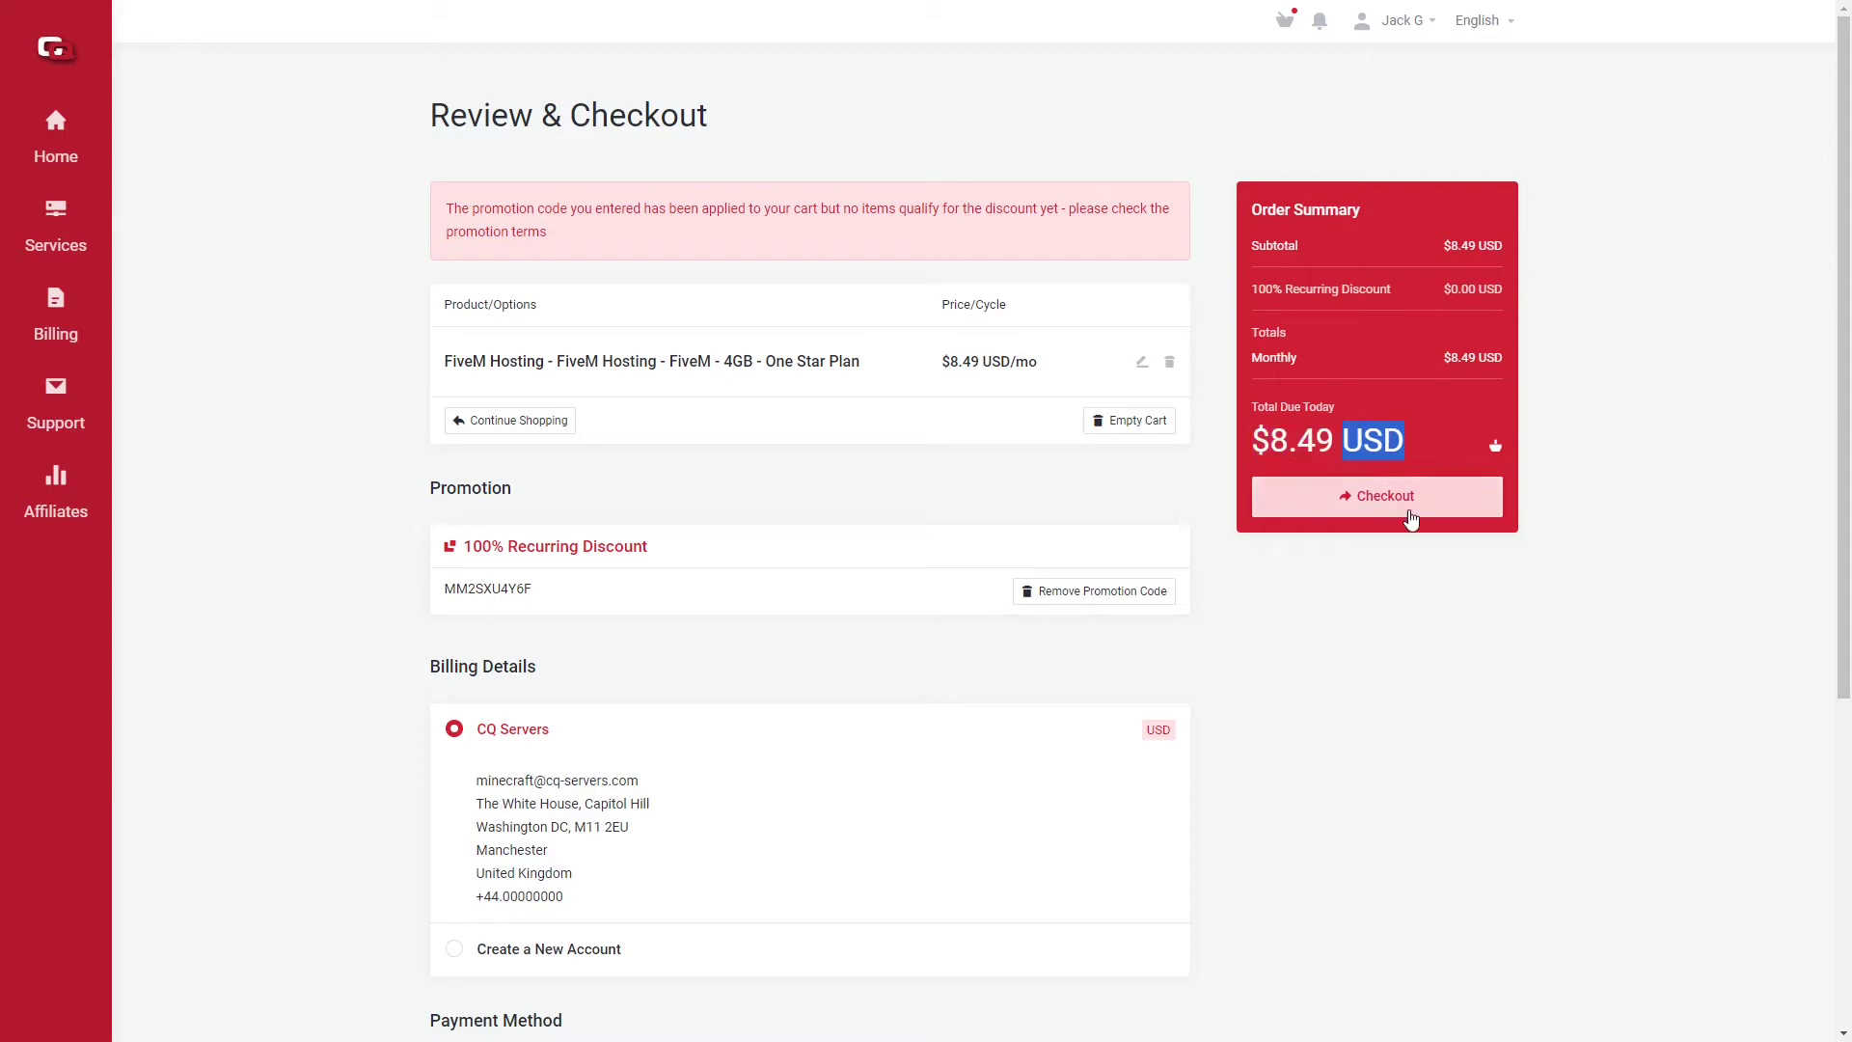
click(1423, 450)
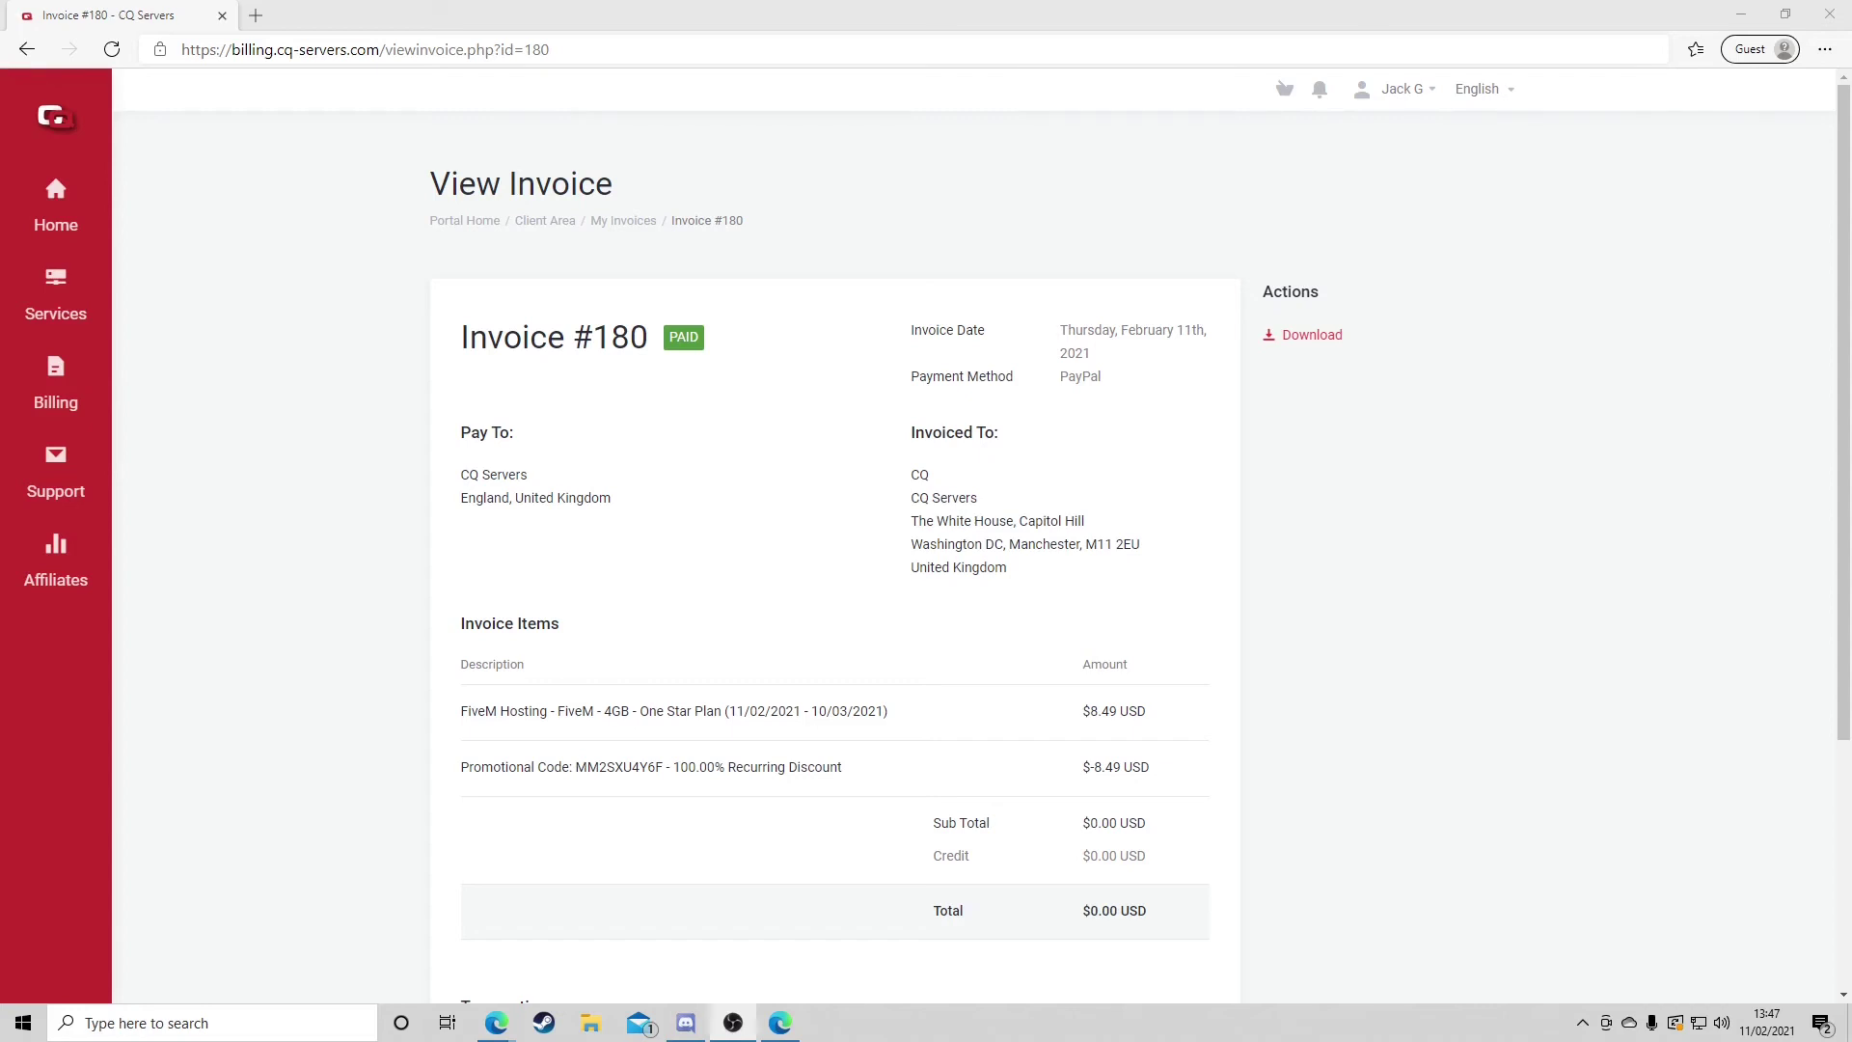
Step: Go to My Services and open the active FiveM One Star Plan's details
scroll(1374, 543, down, 1)
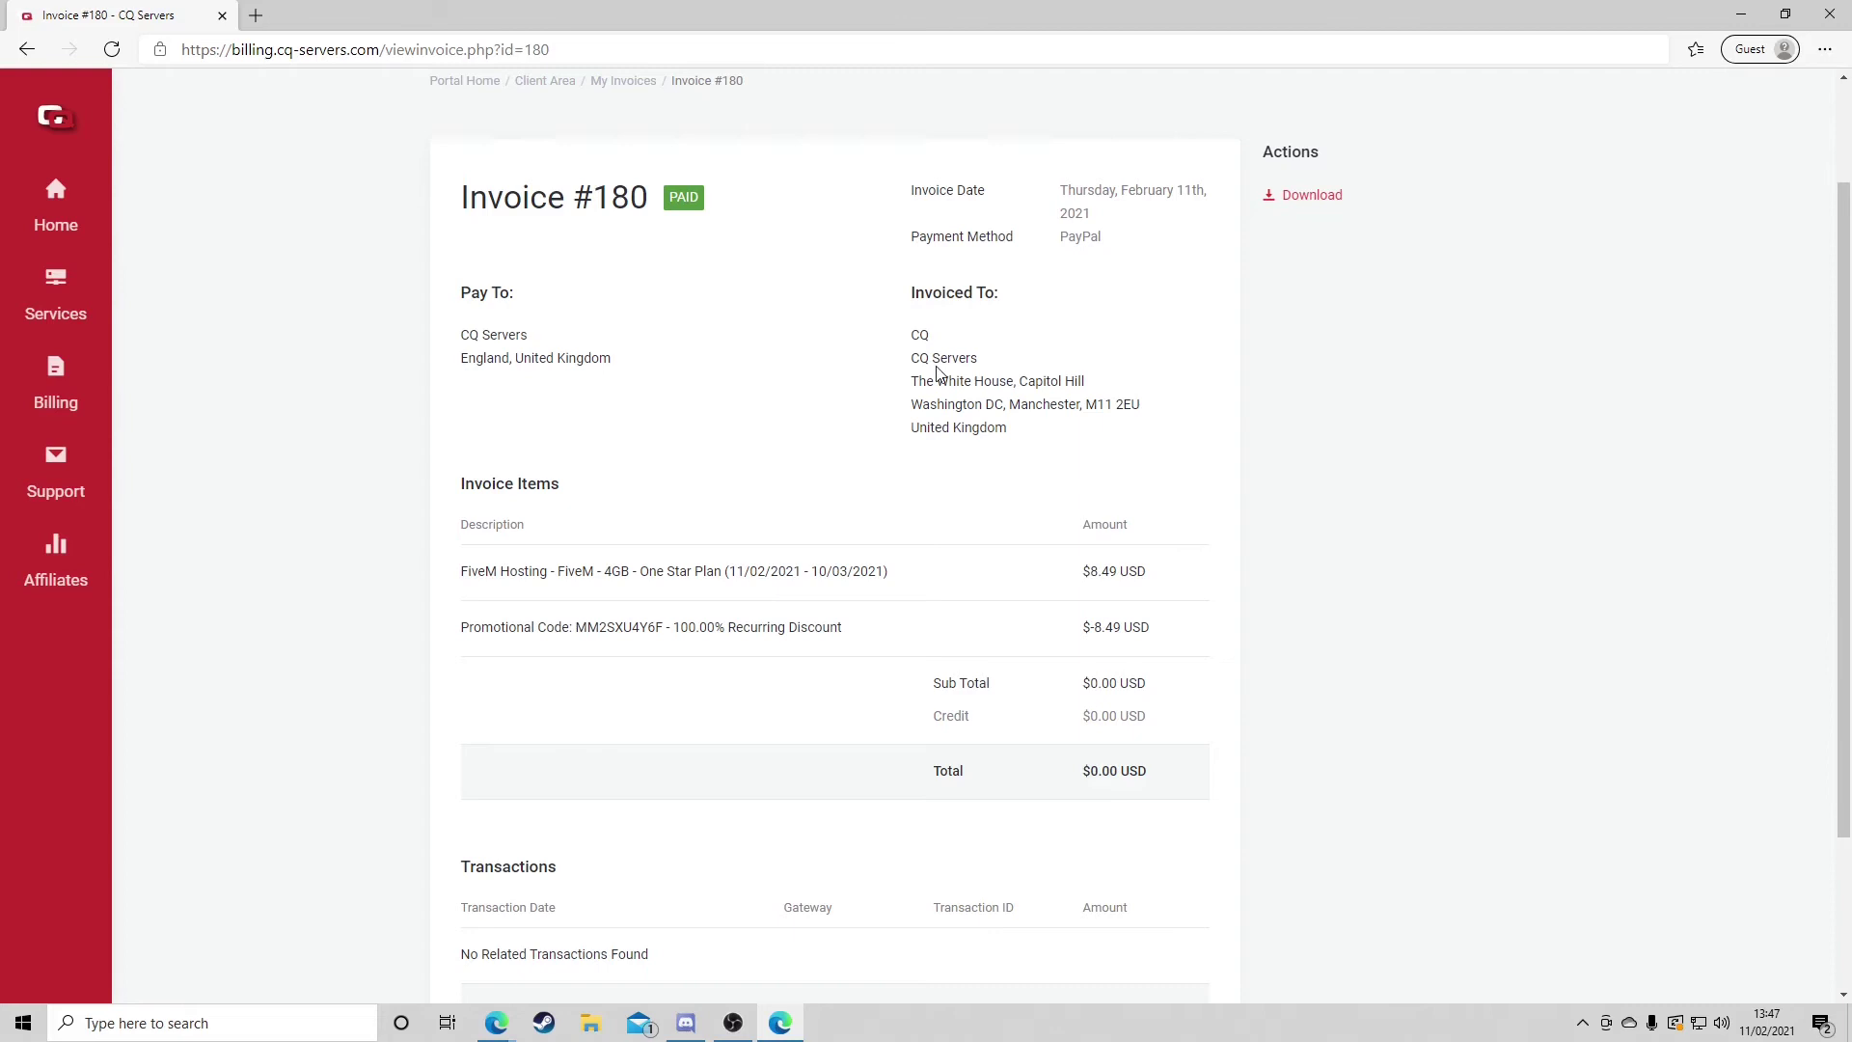
scroll(926, 406, down, 2)
scroll(921, 439, up, 3)
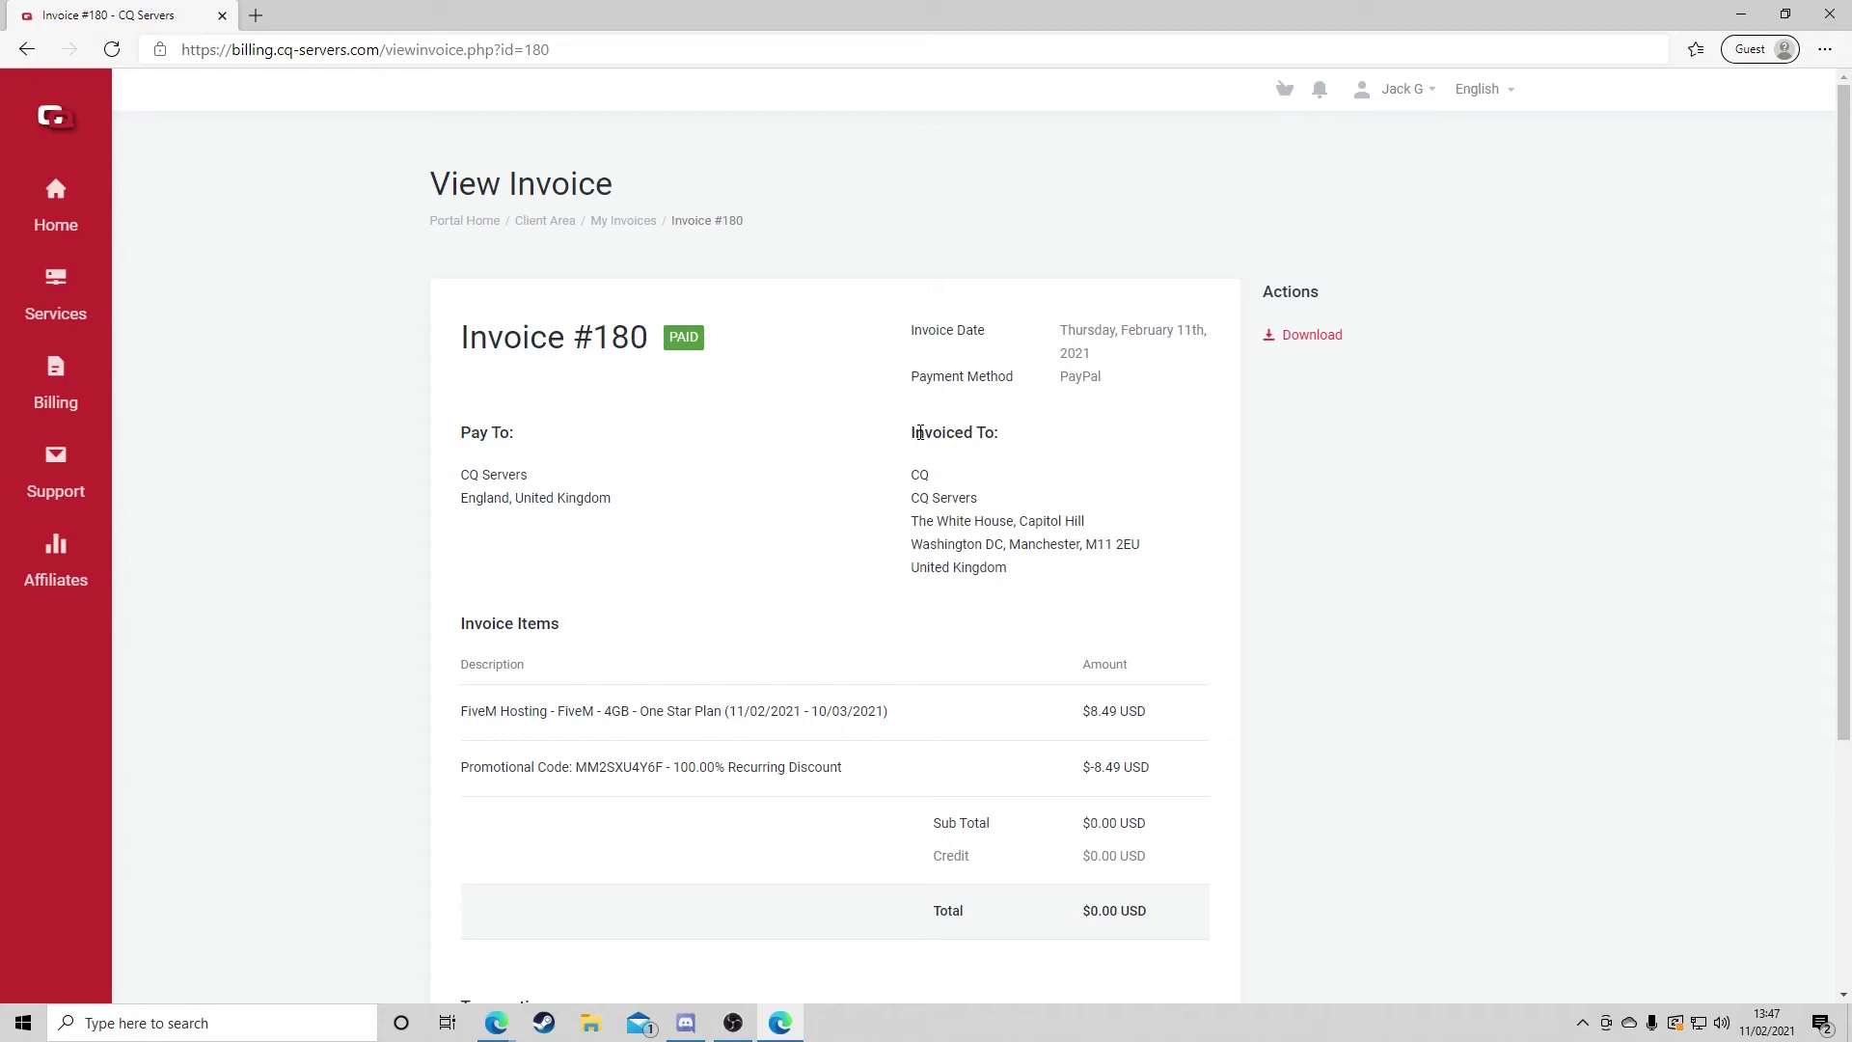
mouse_move(55, 303)
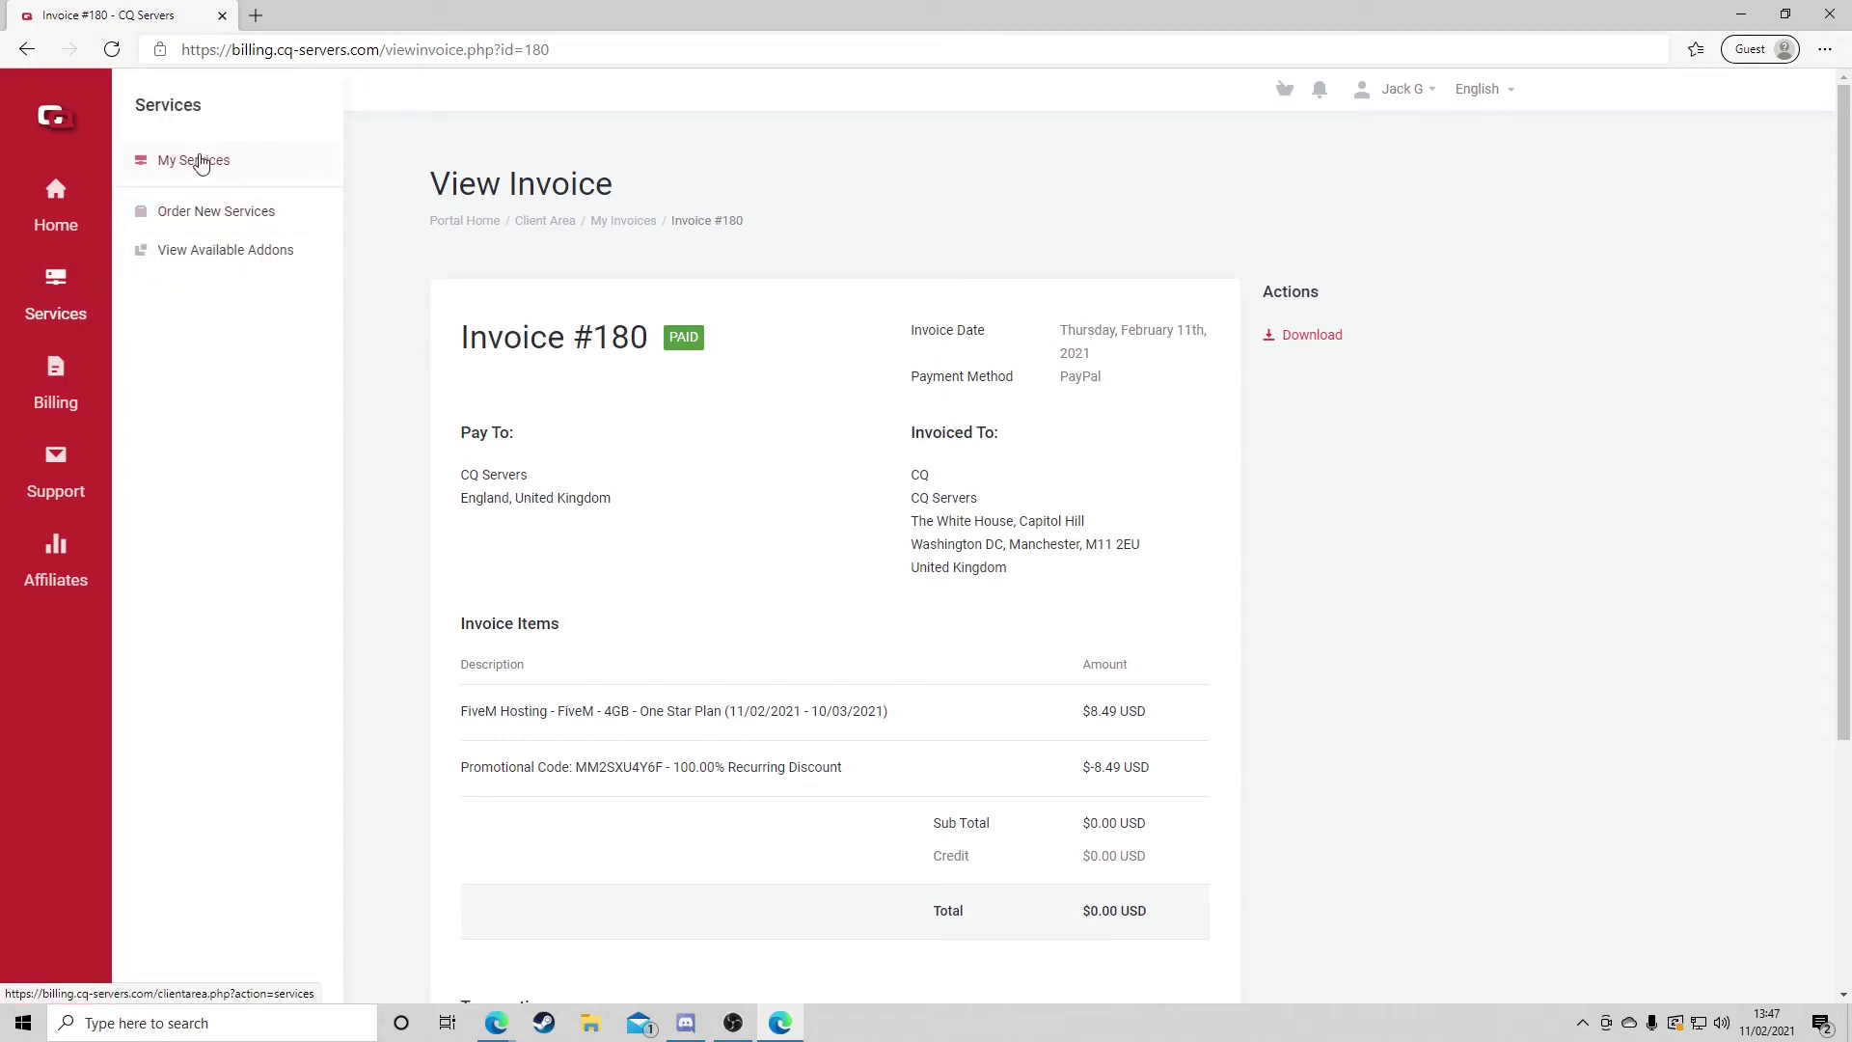
click(193, 162)
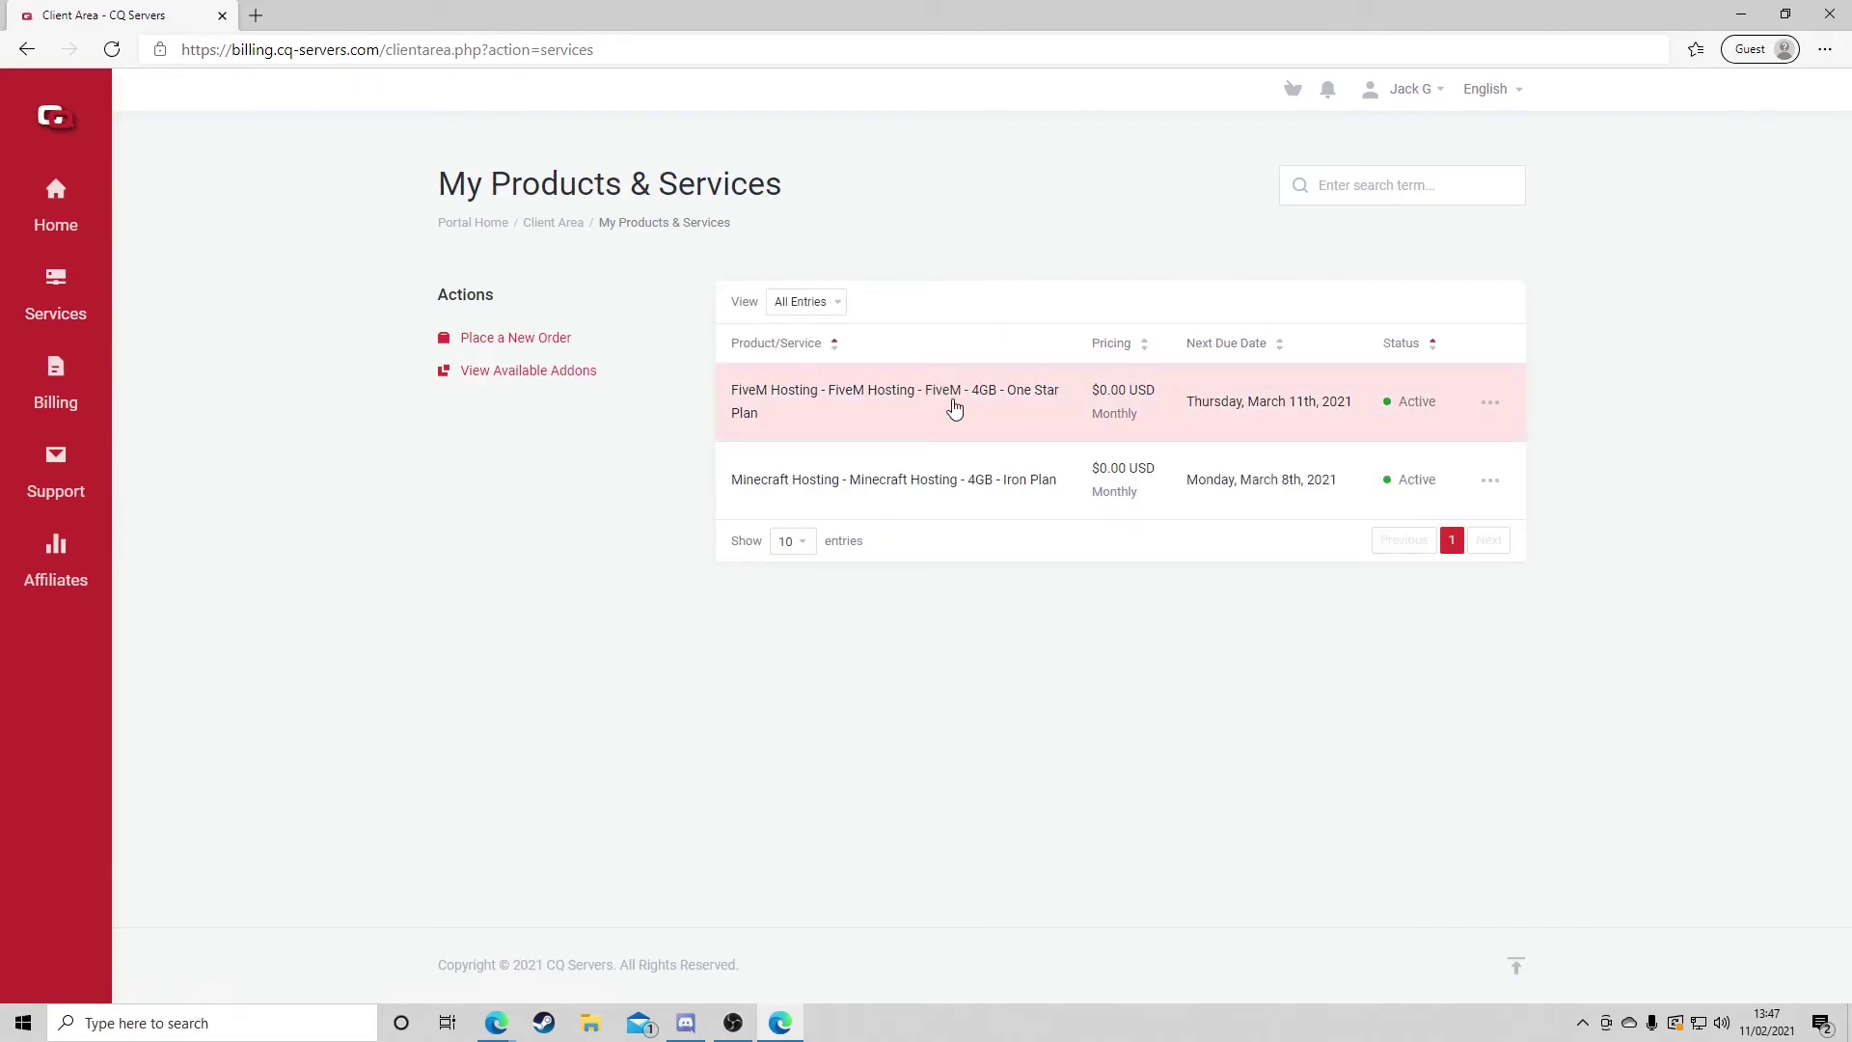
click(989, 402)
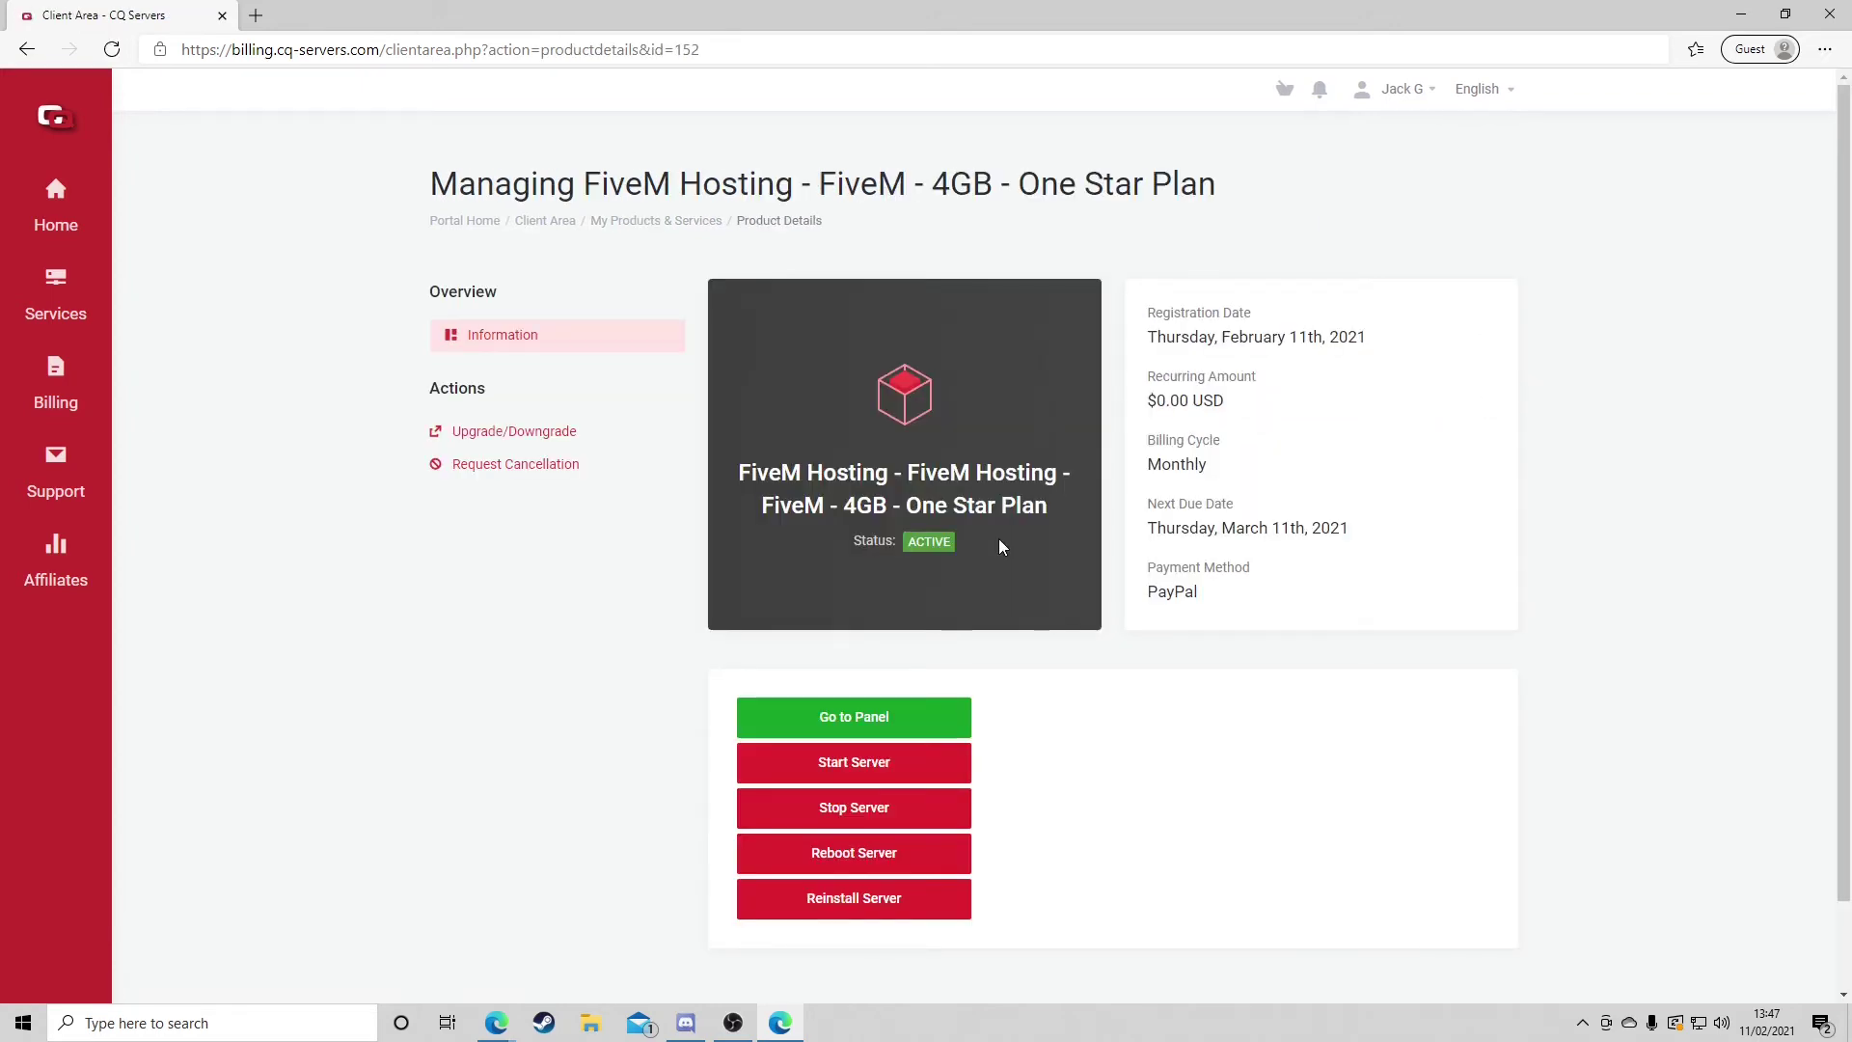
Step: Scroll the FiveM One Star Plan page and switch the browser to full screen
scroll(1002, 547, down, 1)
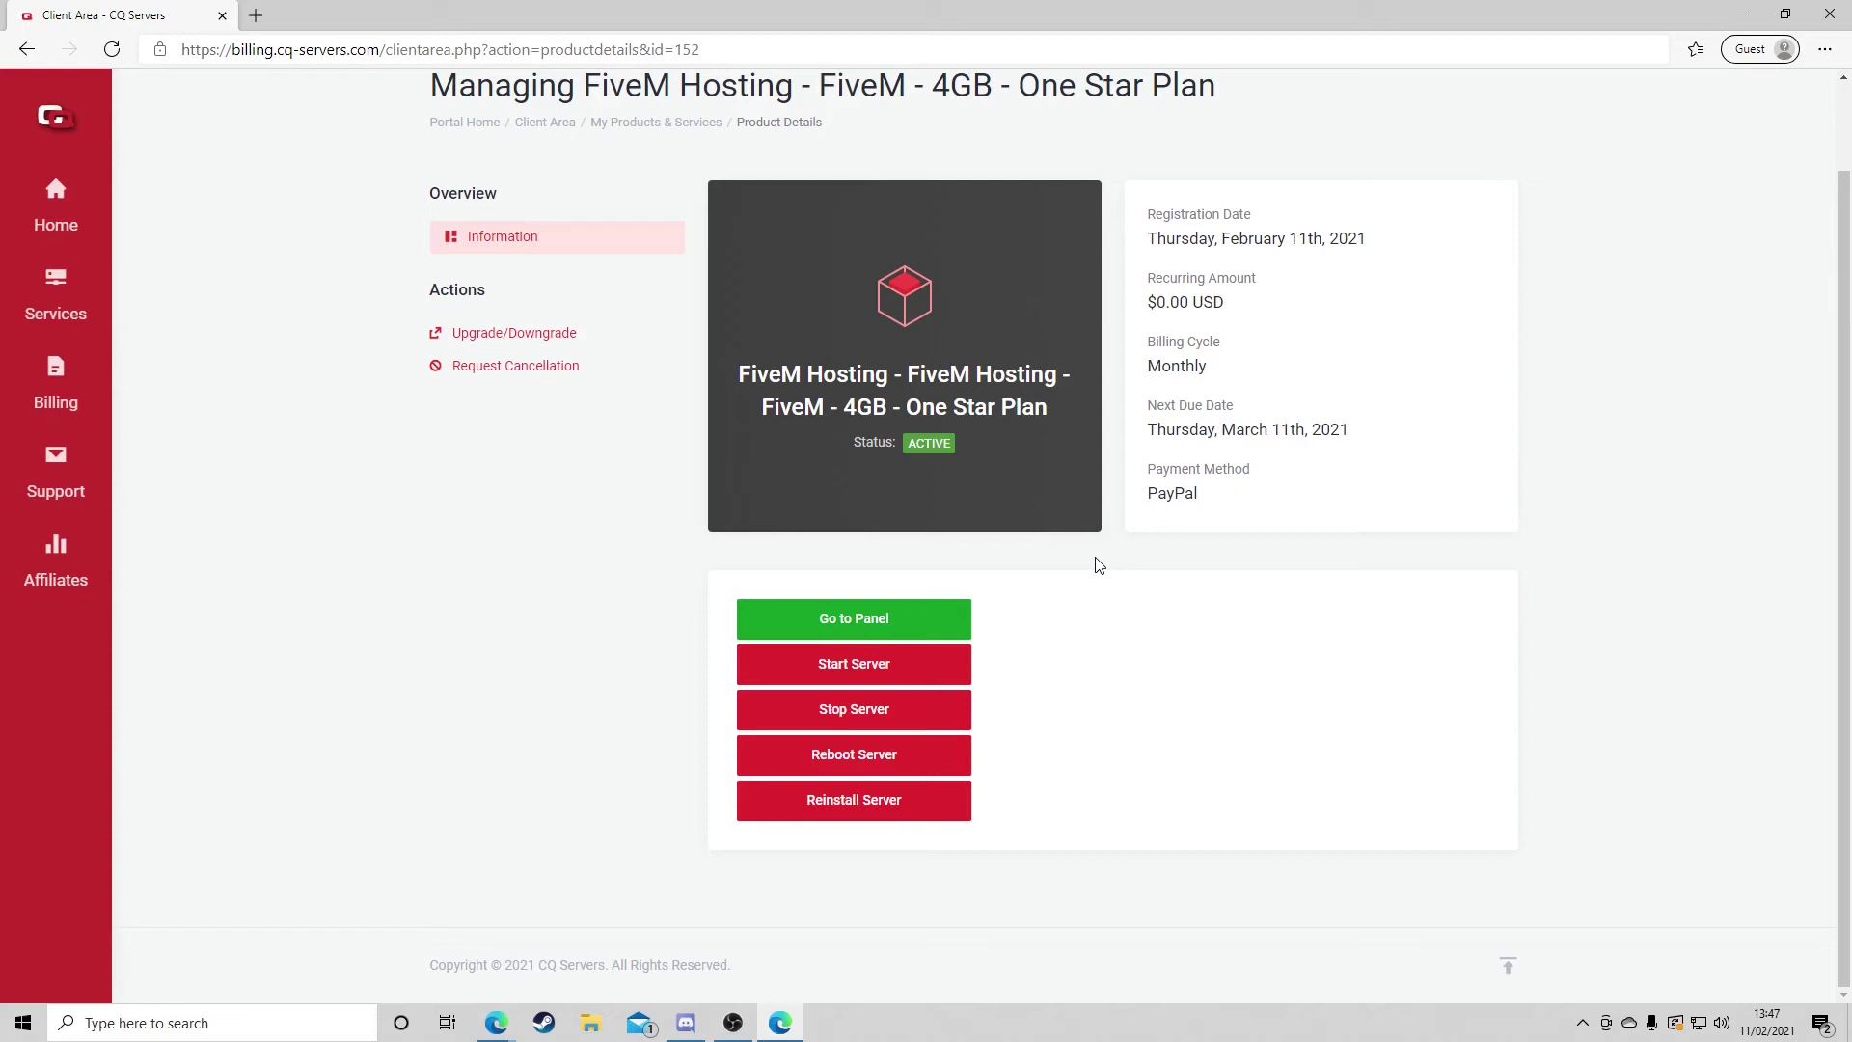
key(F11)
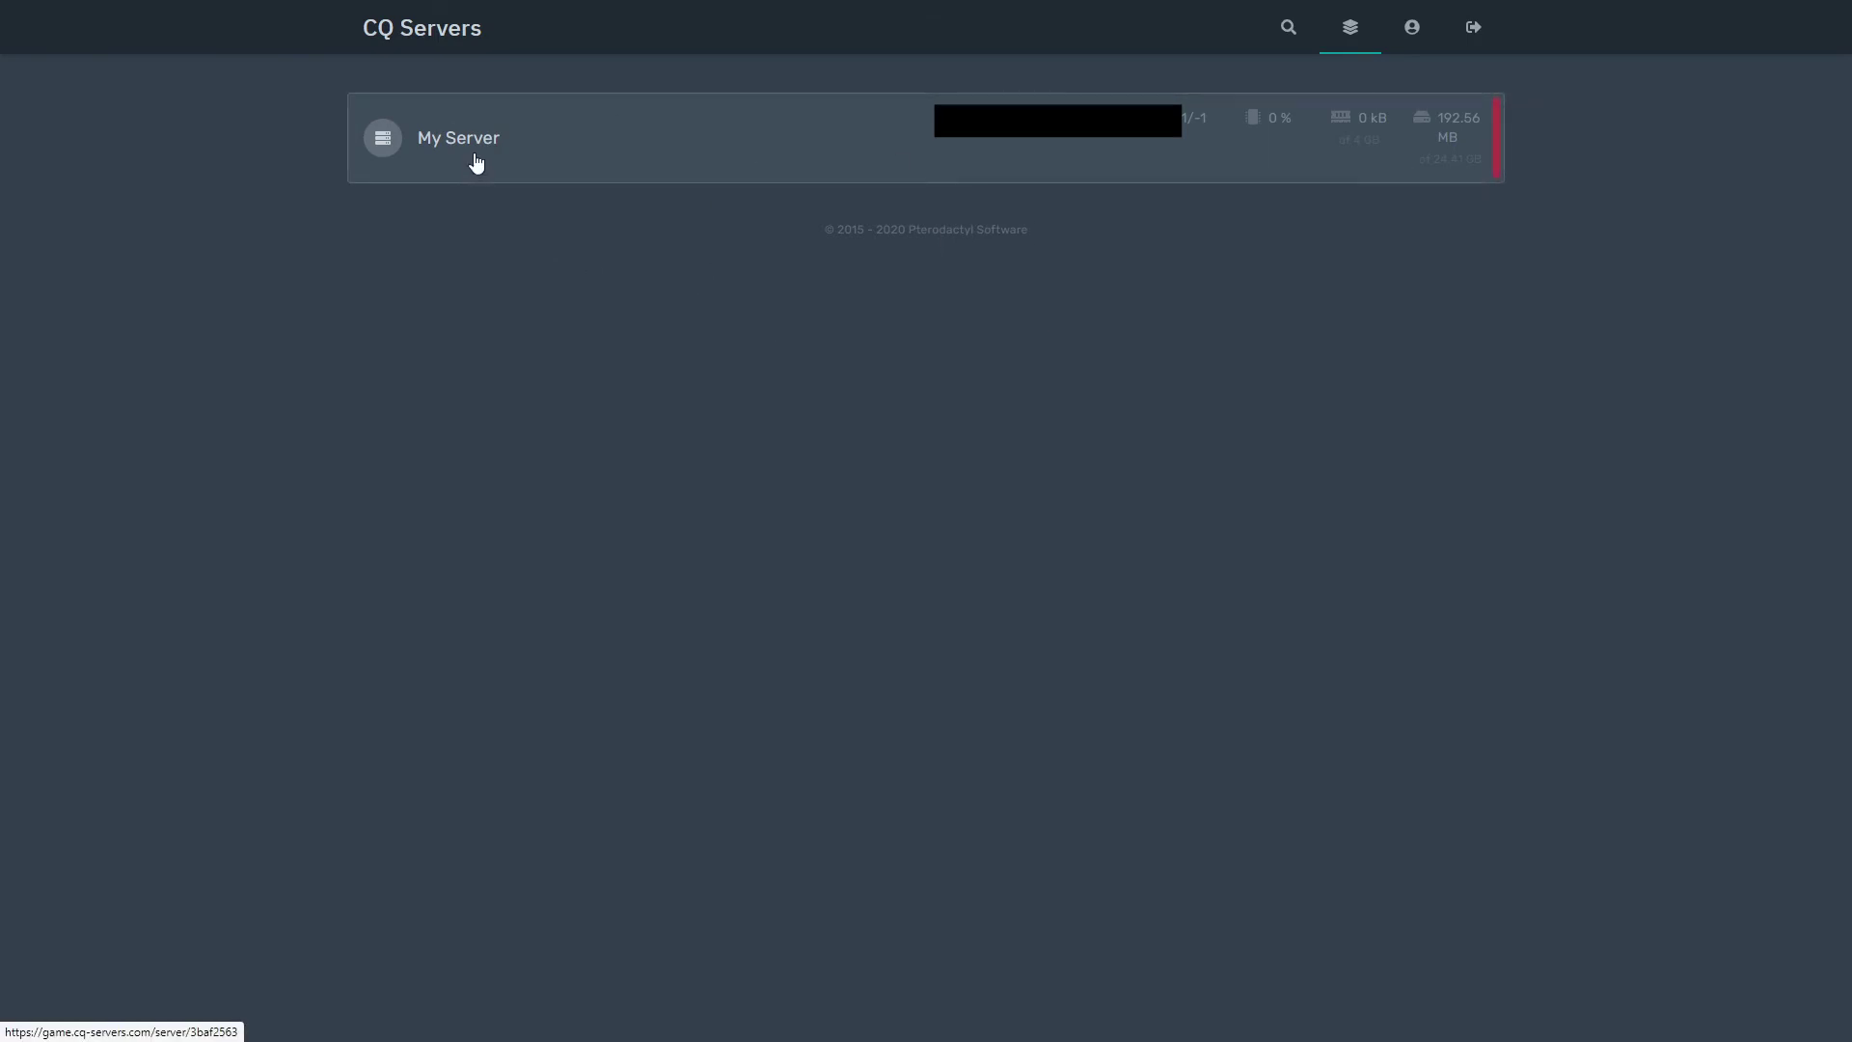
Step: Open My Server's Startup settings and reset the FiveM License value to 'CHANGE ME'
click(509, 160)
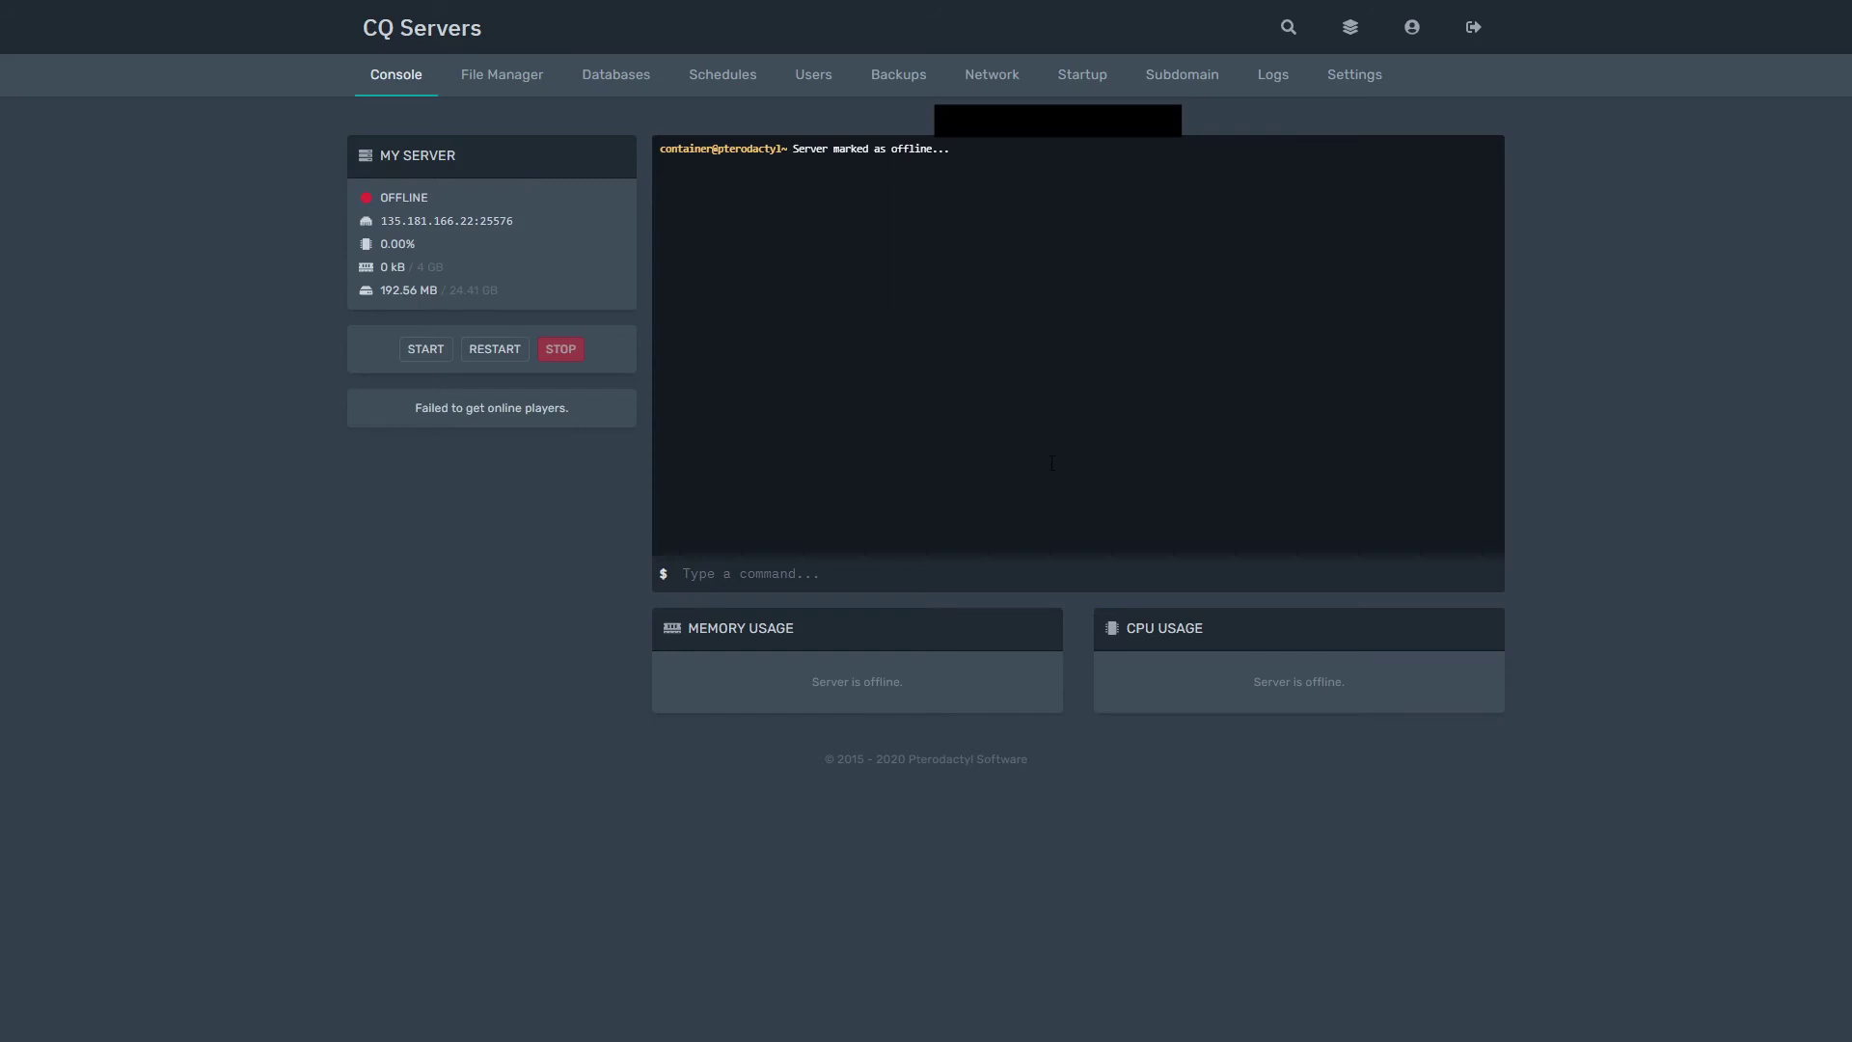
click(1084, 76)
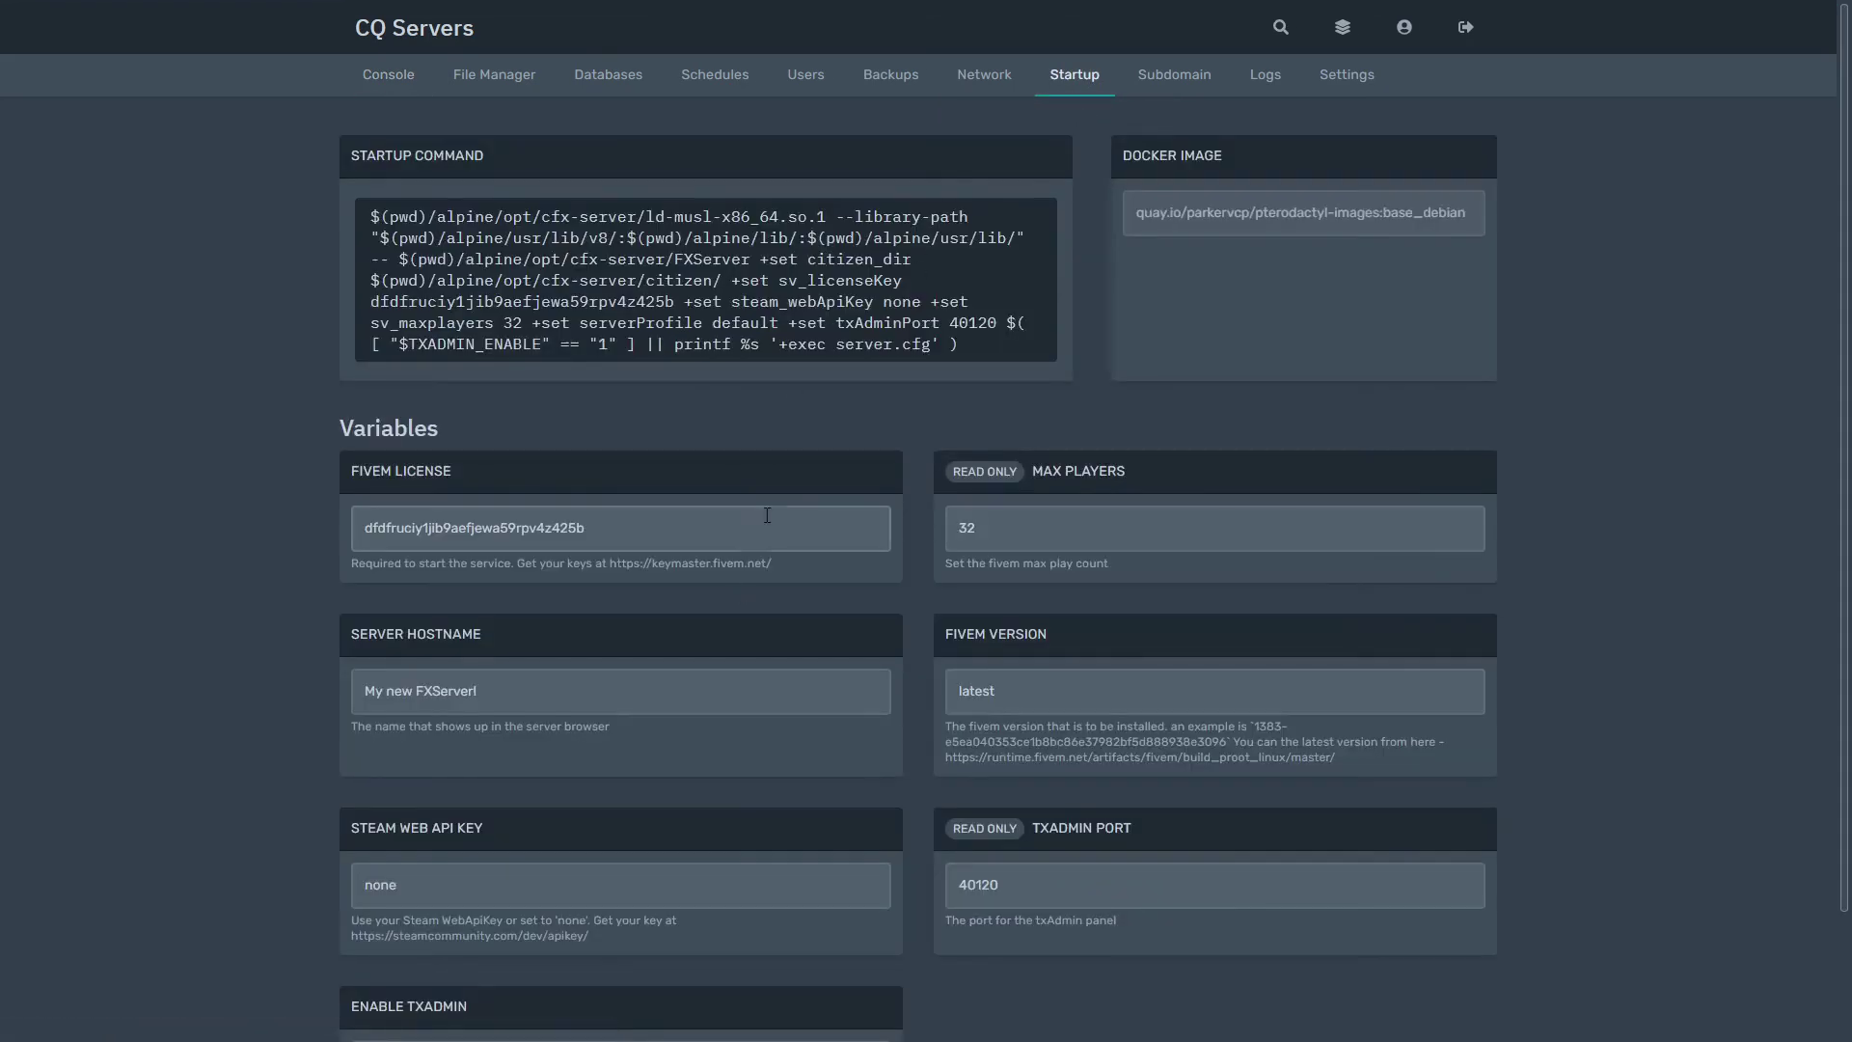
click(779, 516)
double_click(459, 548)
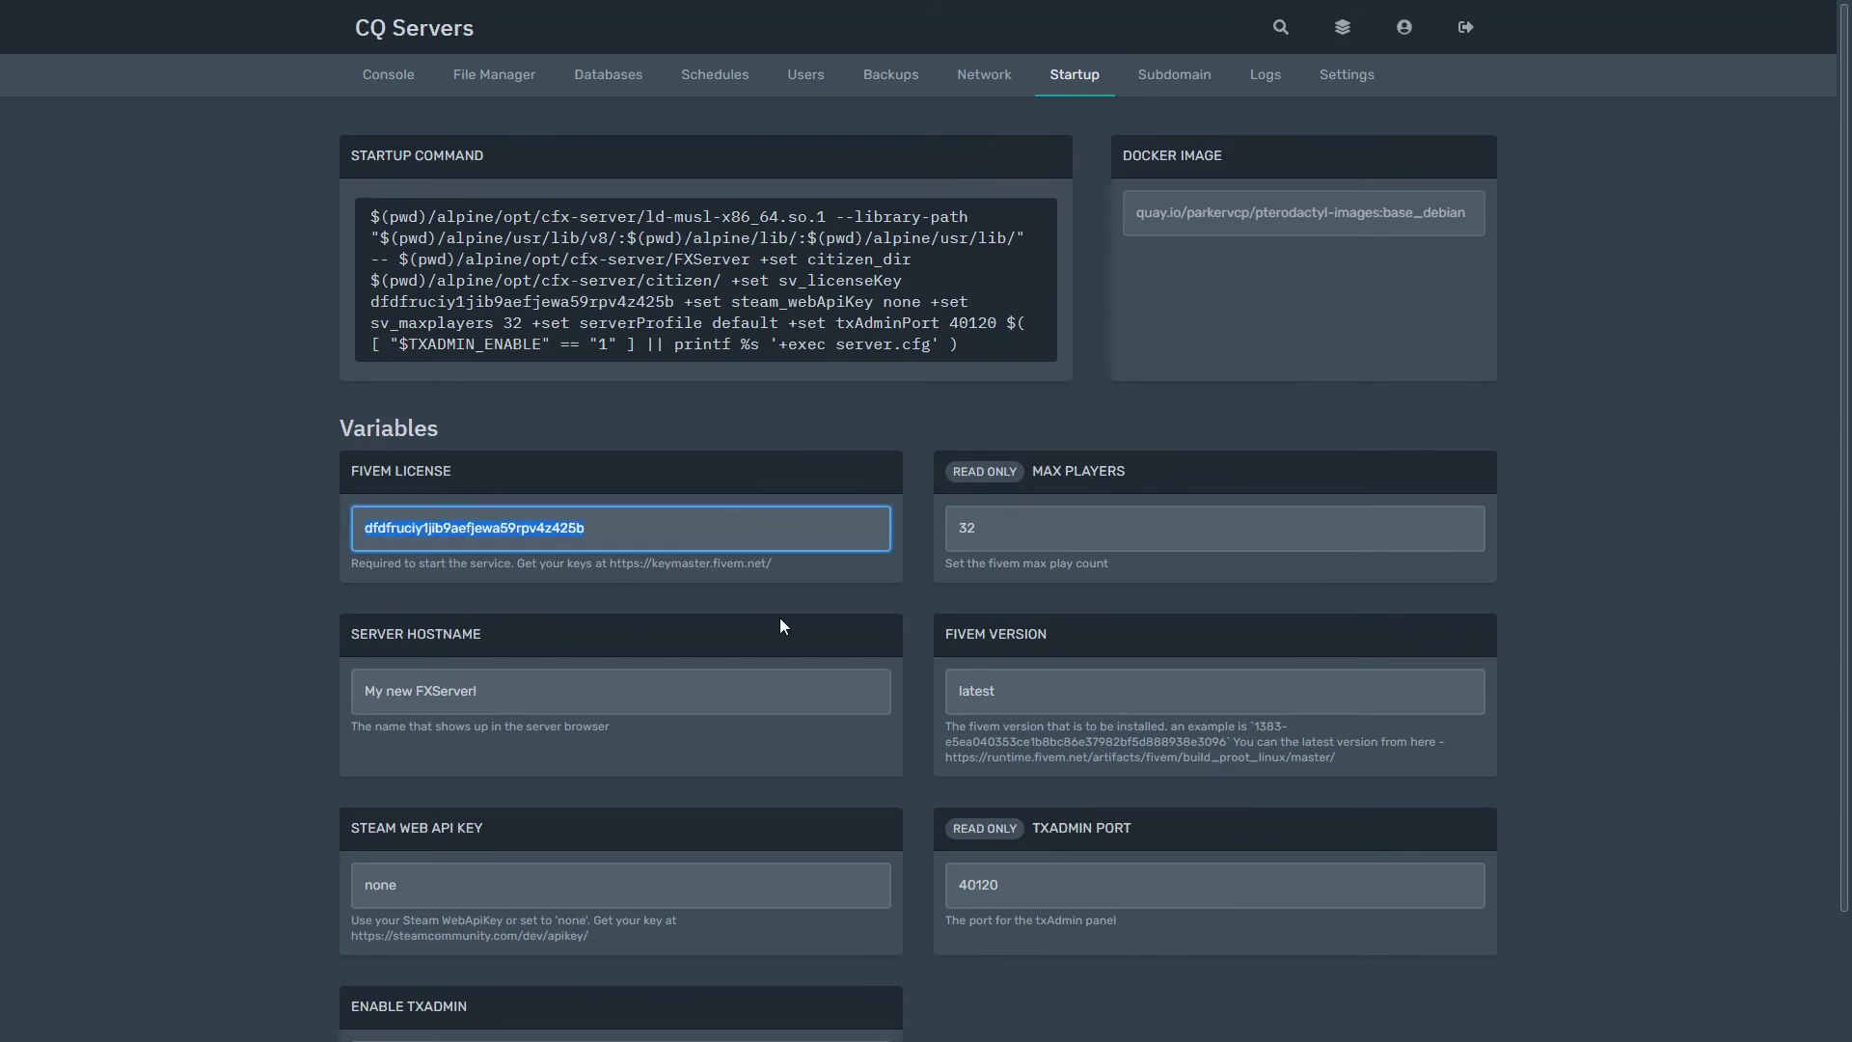
key(BackSpace)
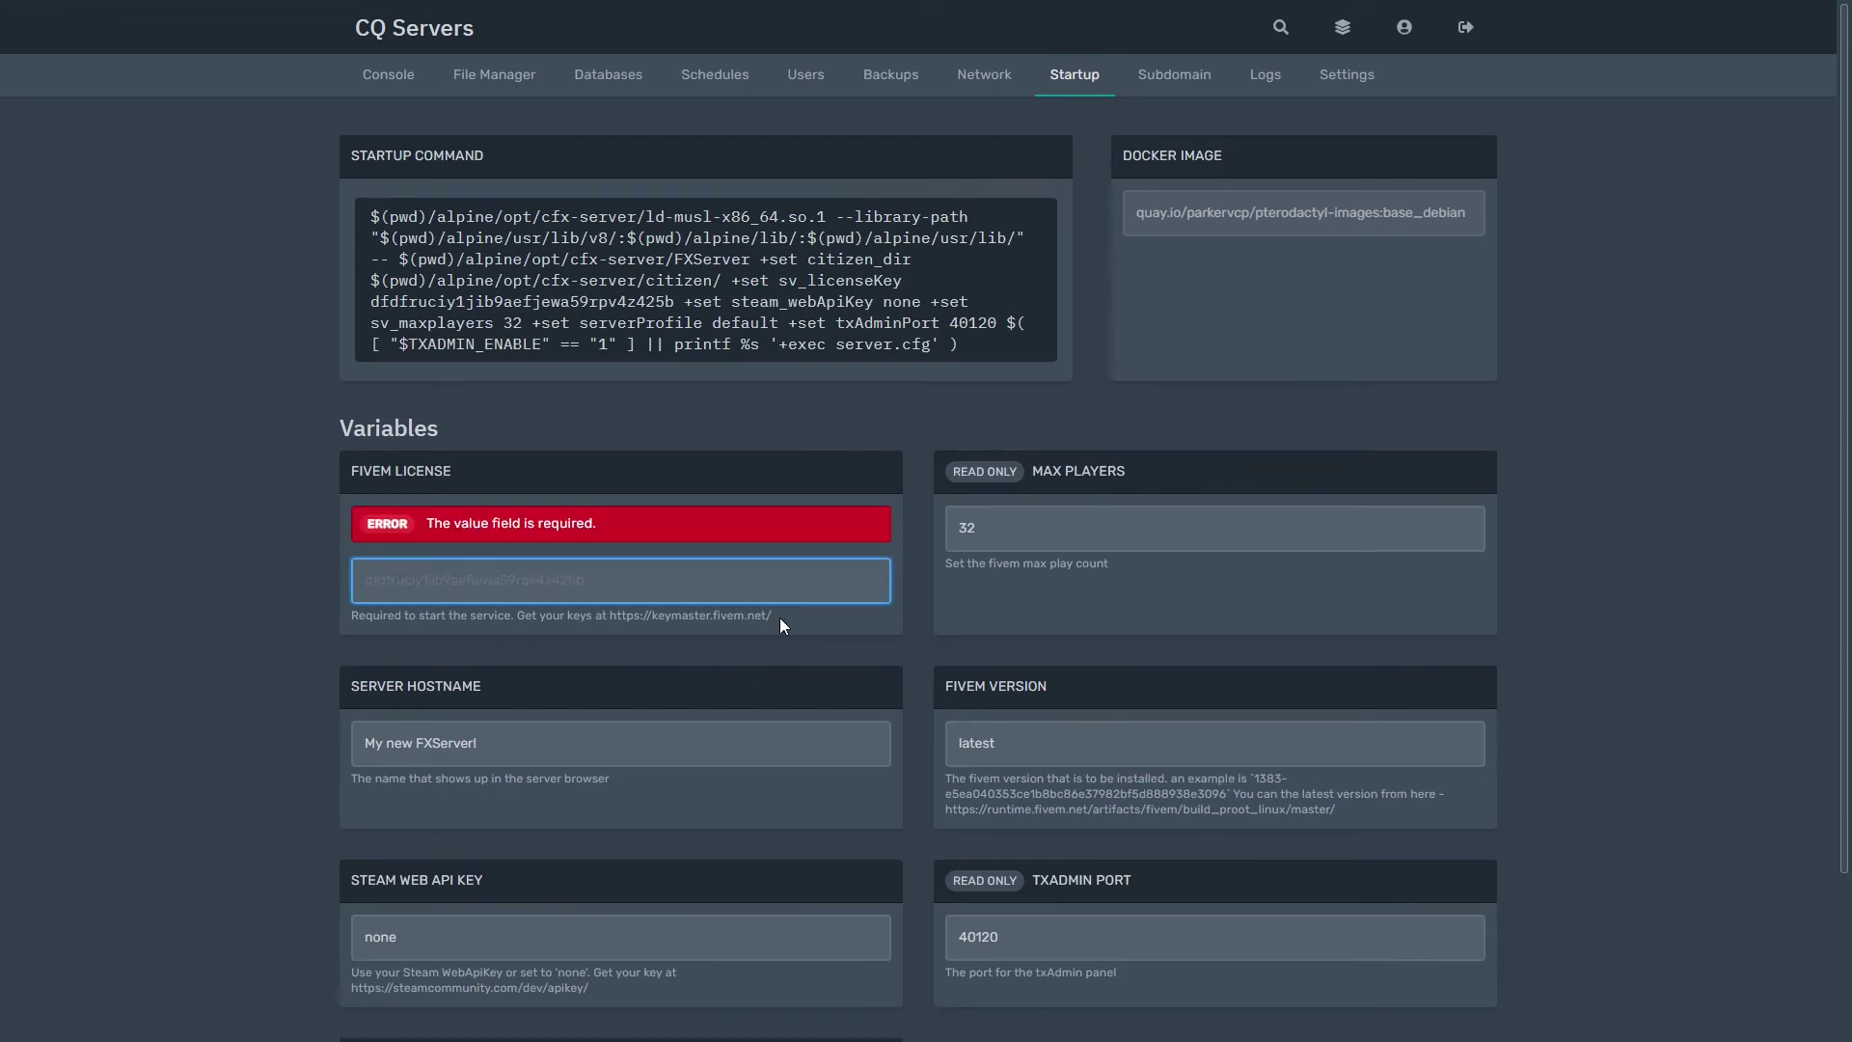
text(CHANGE ME)
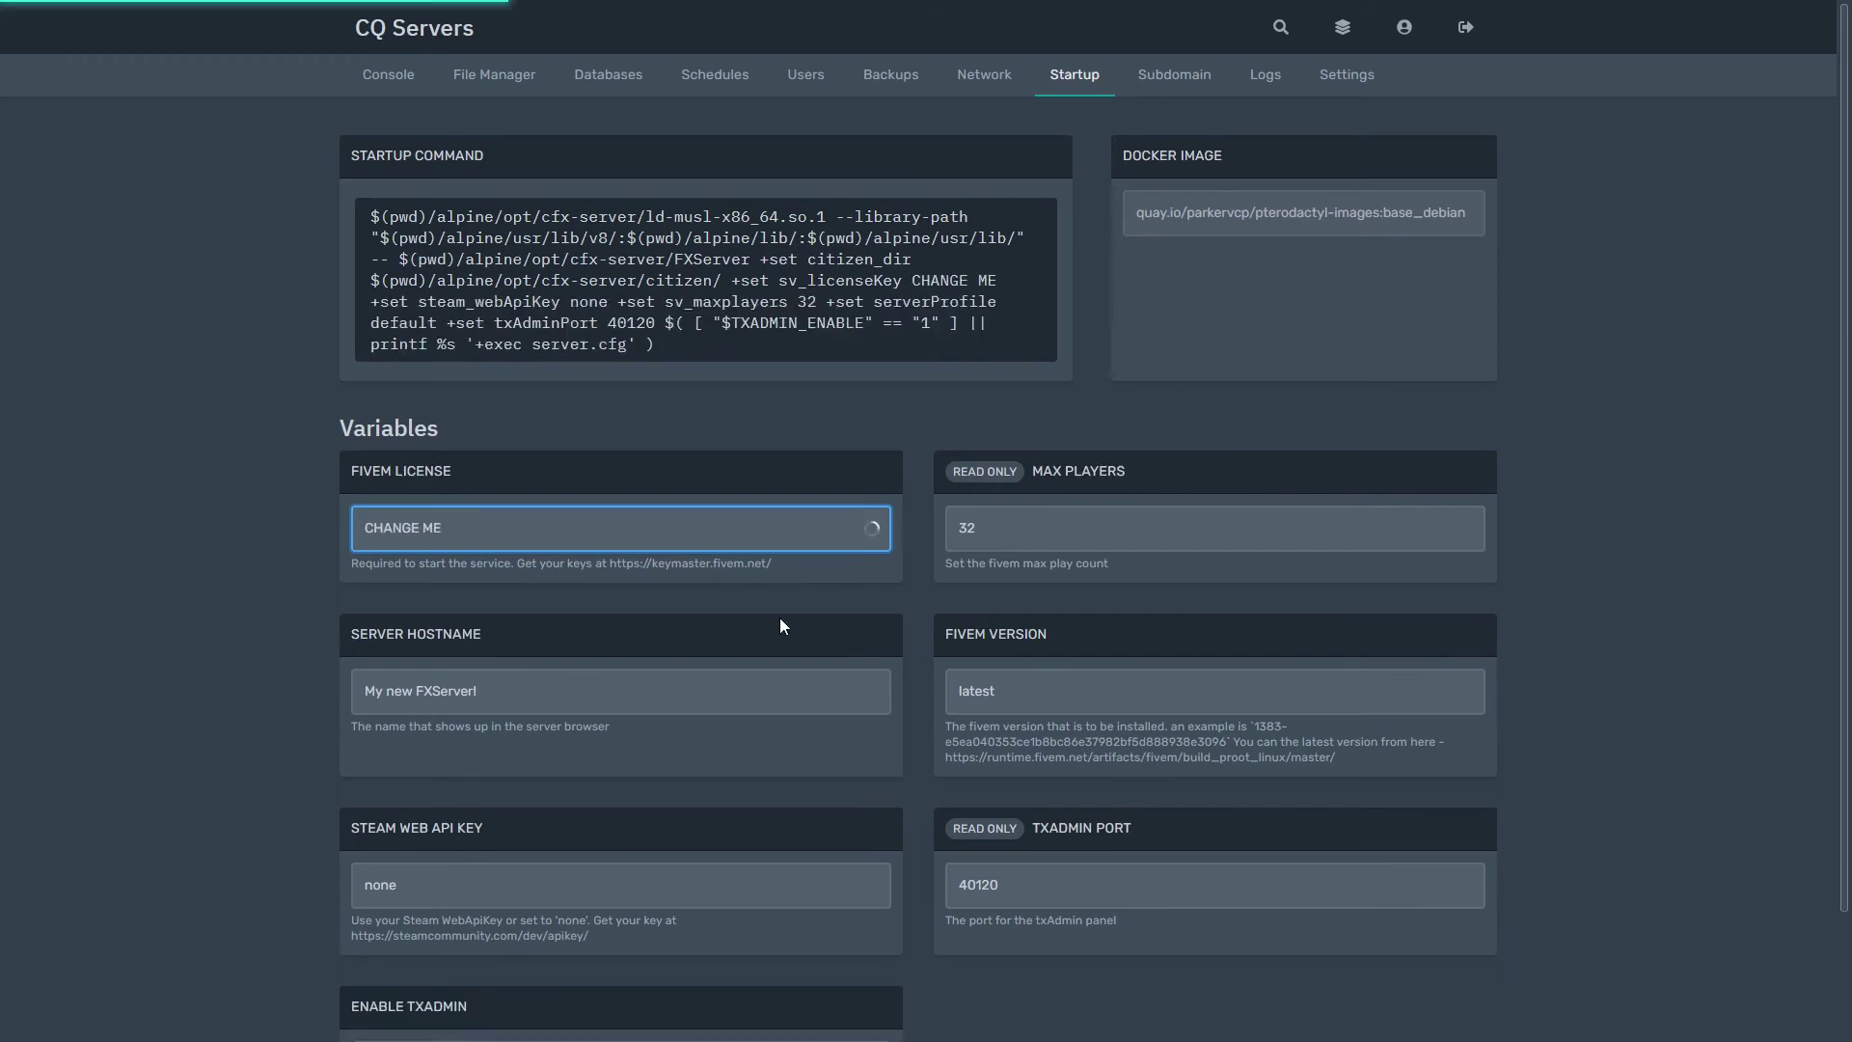
scroll(780, 617, down, 2)
click(716, 460)
scroll(717, 469, up, 2)
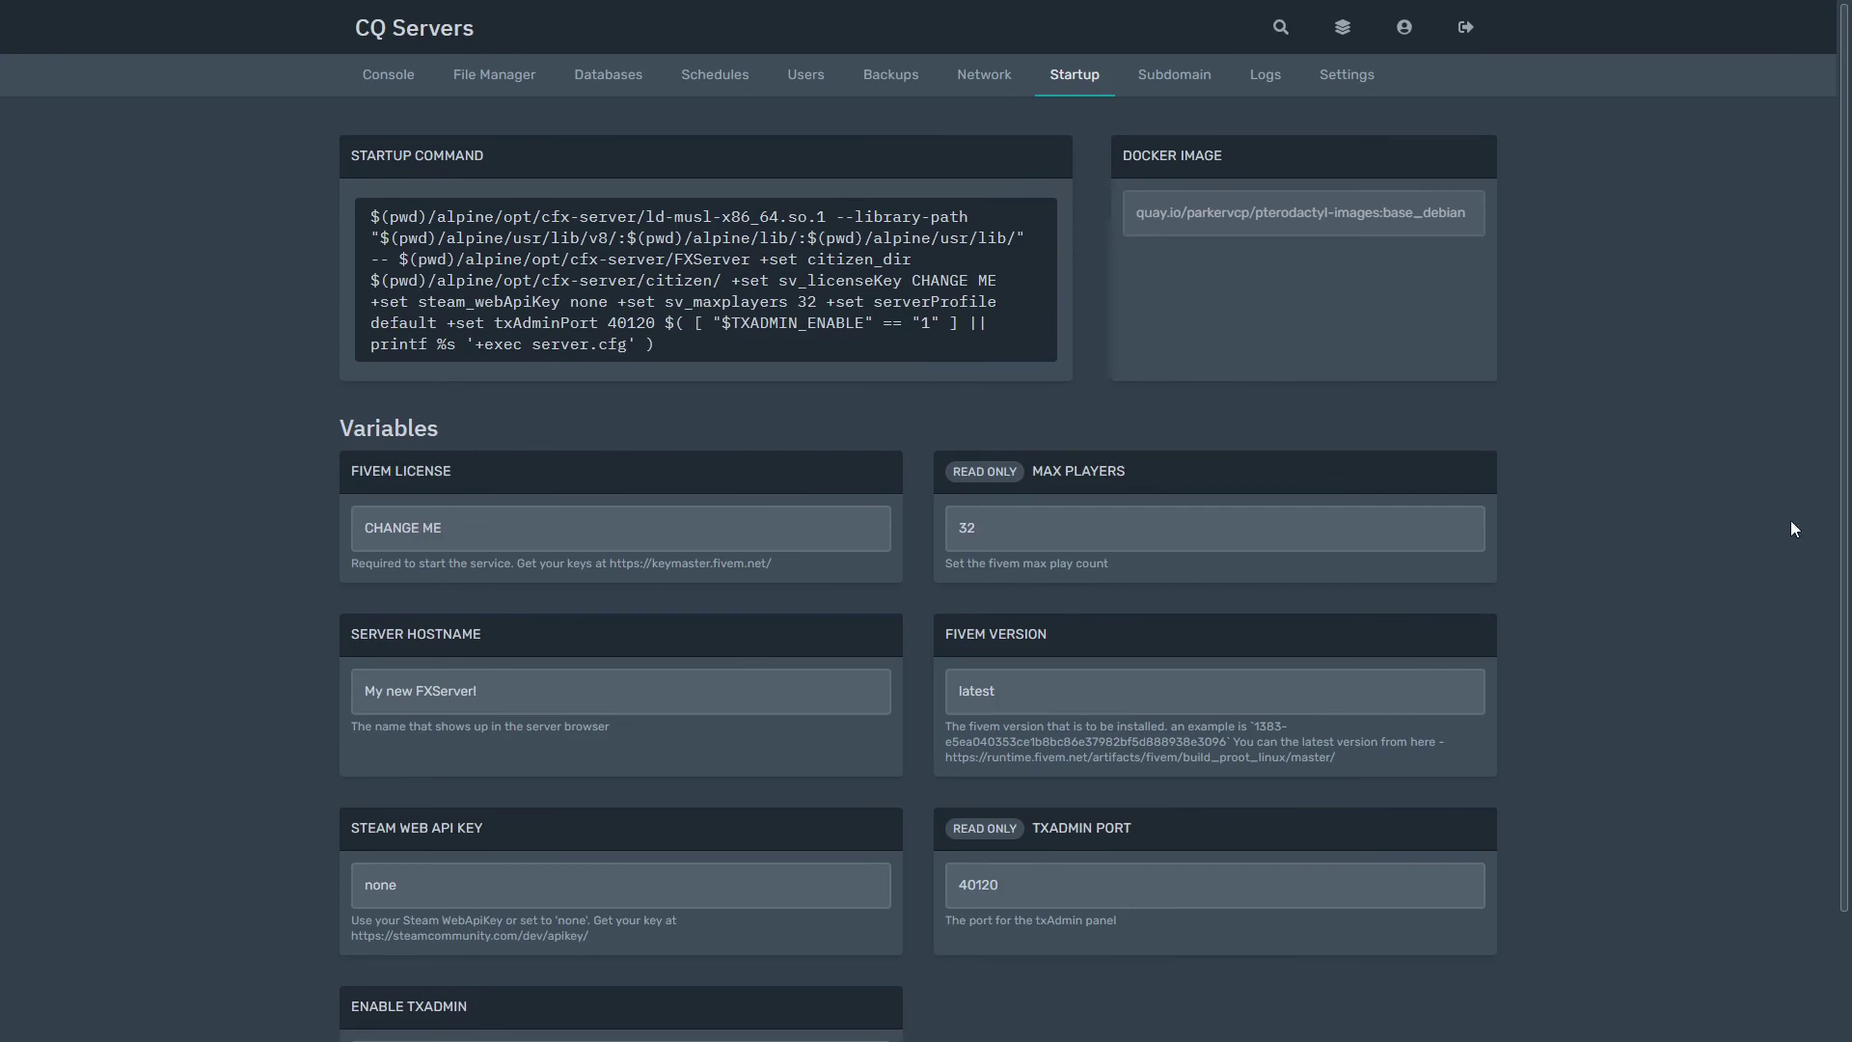
Step: Replace the CHANGE ME FiveM License placeholder with the pasted licence key and save it
triple_click(674, 535)
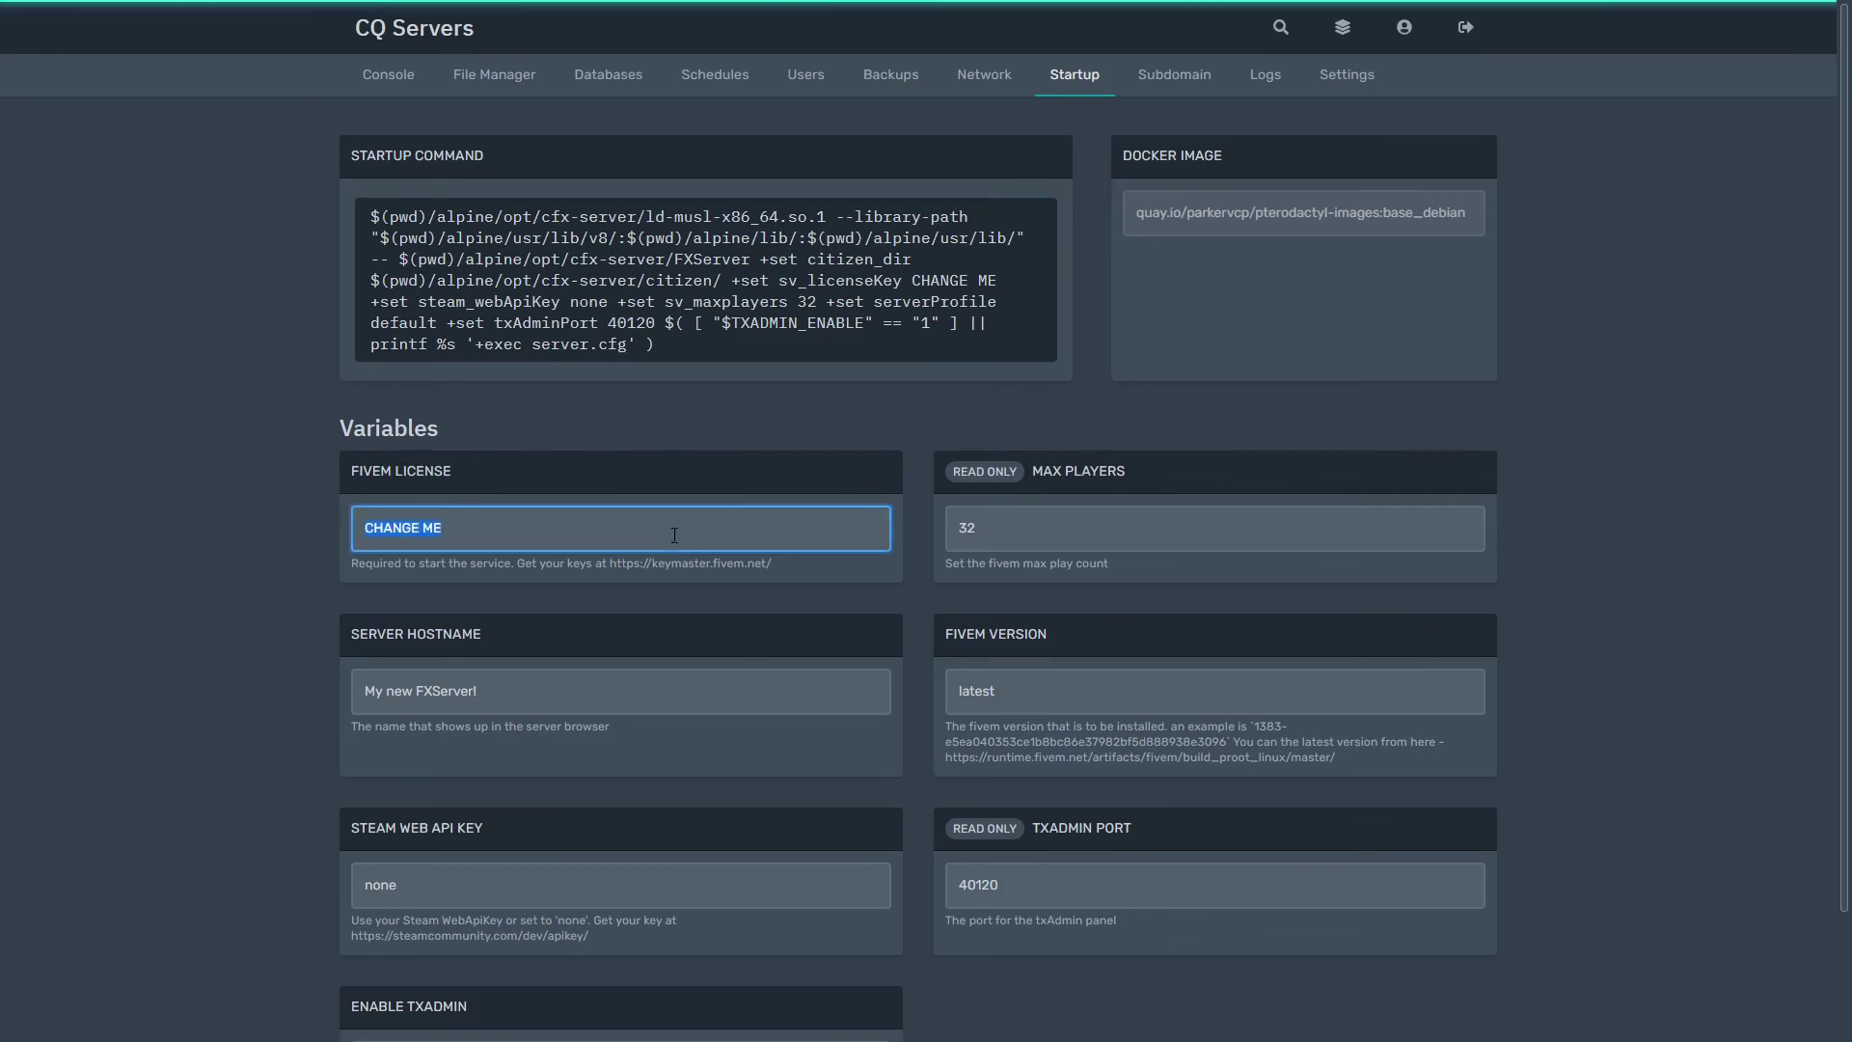
key(ctrl+v)
click(688, 466)
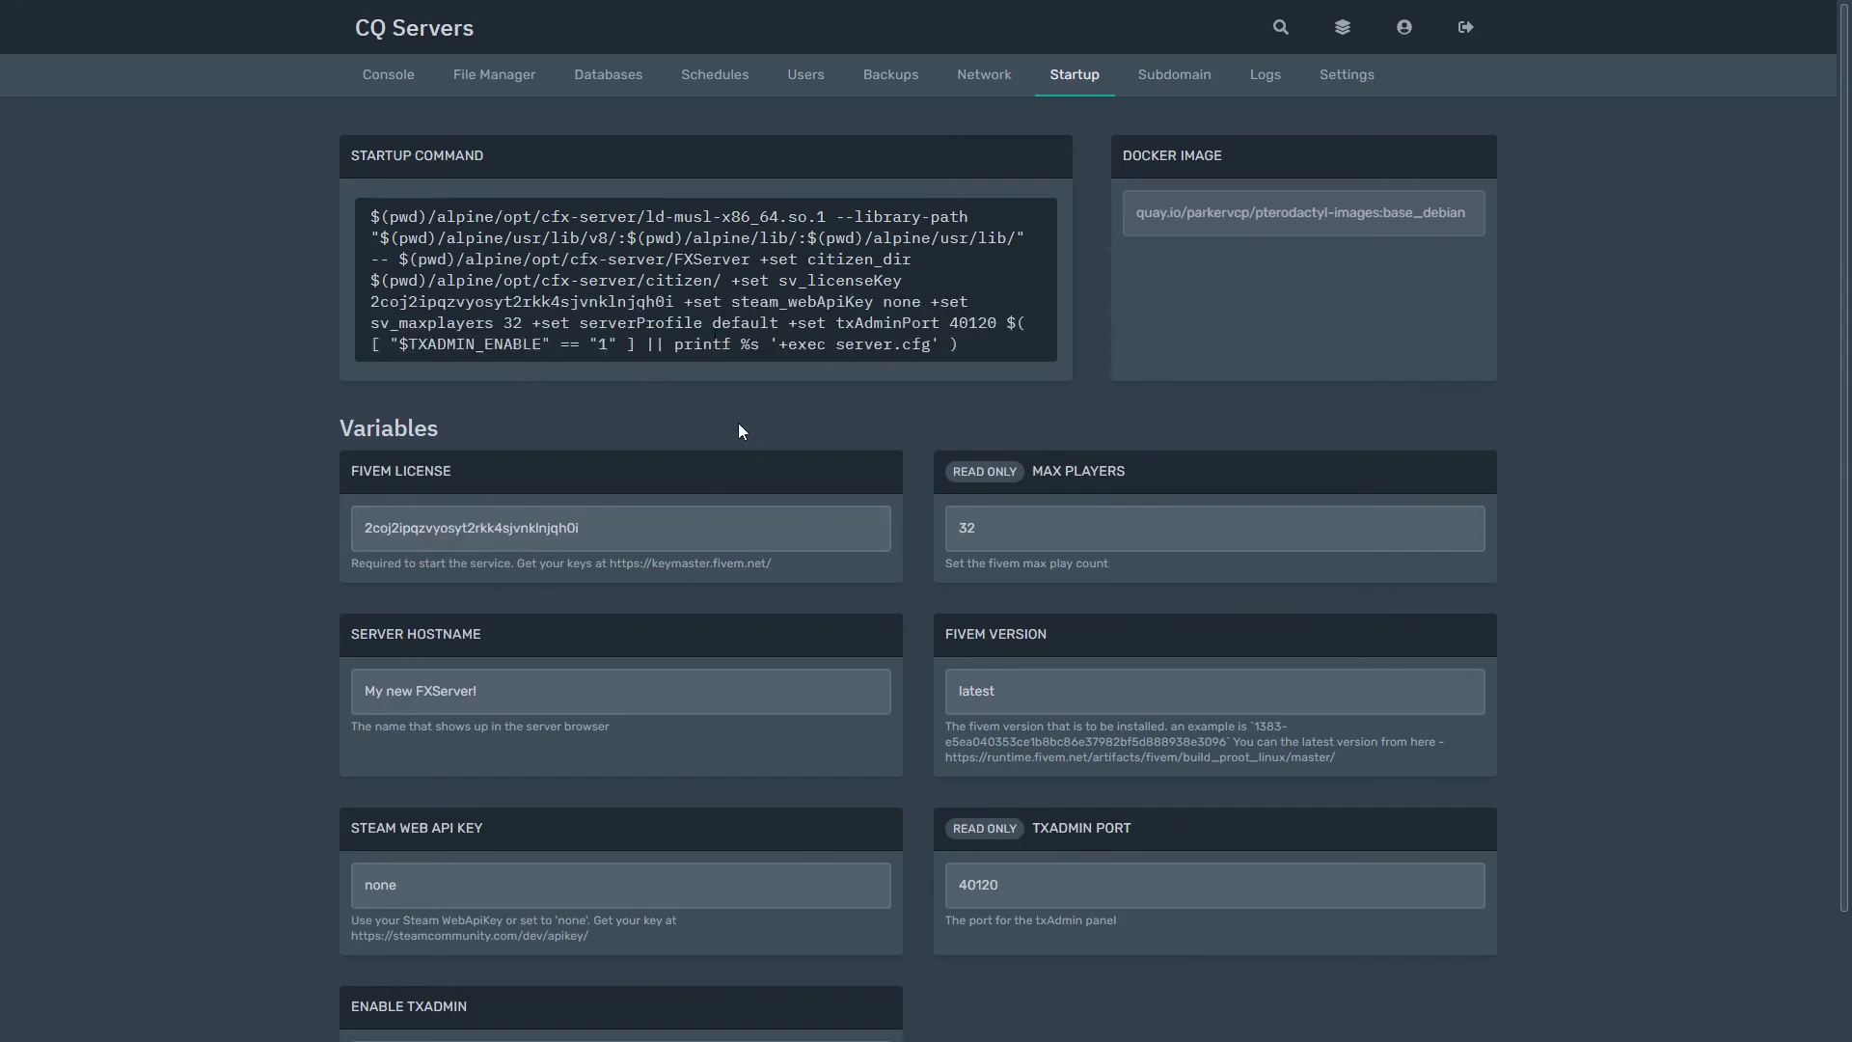
scroll(738, 431, down, 2)
scroll(738, 424, up, 2)
scroll(696, 546, down, 2)
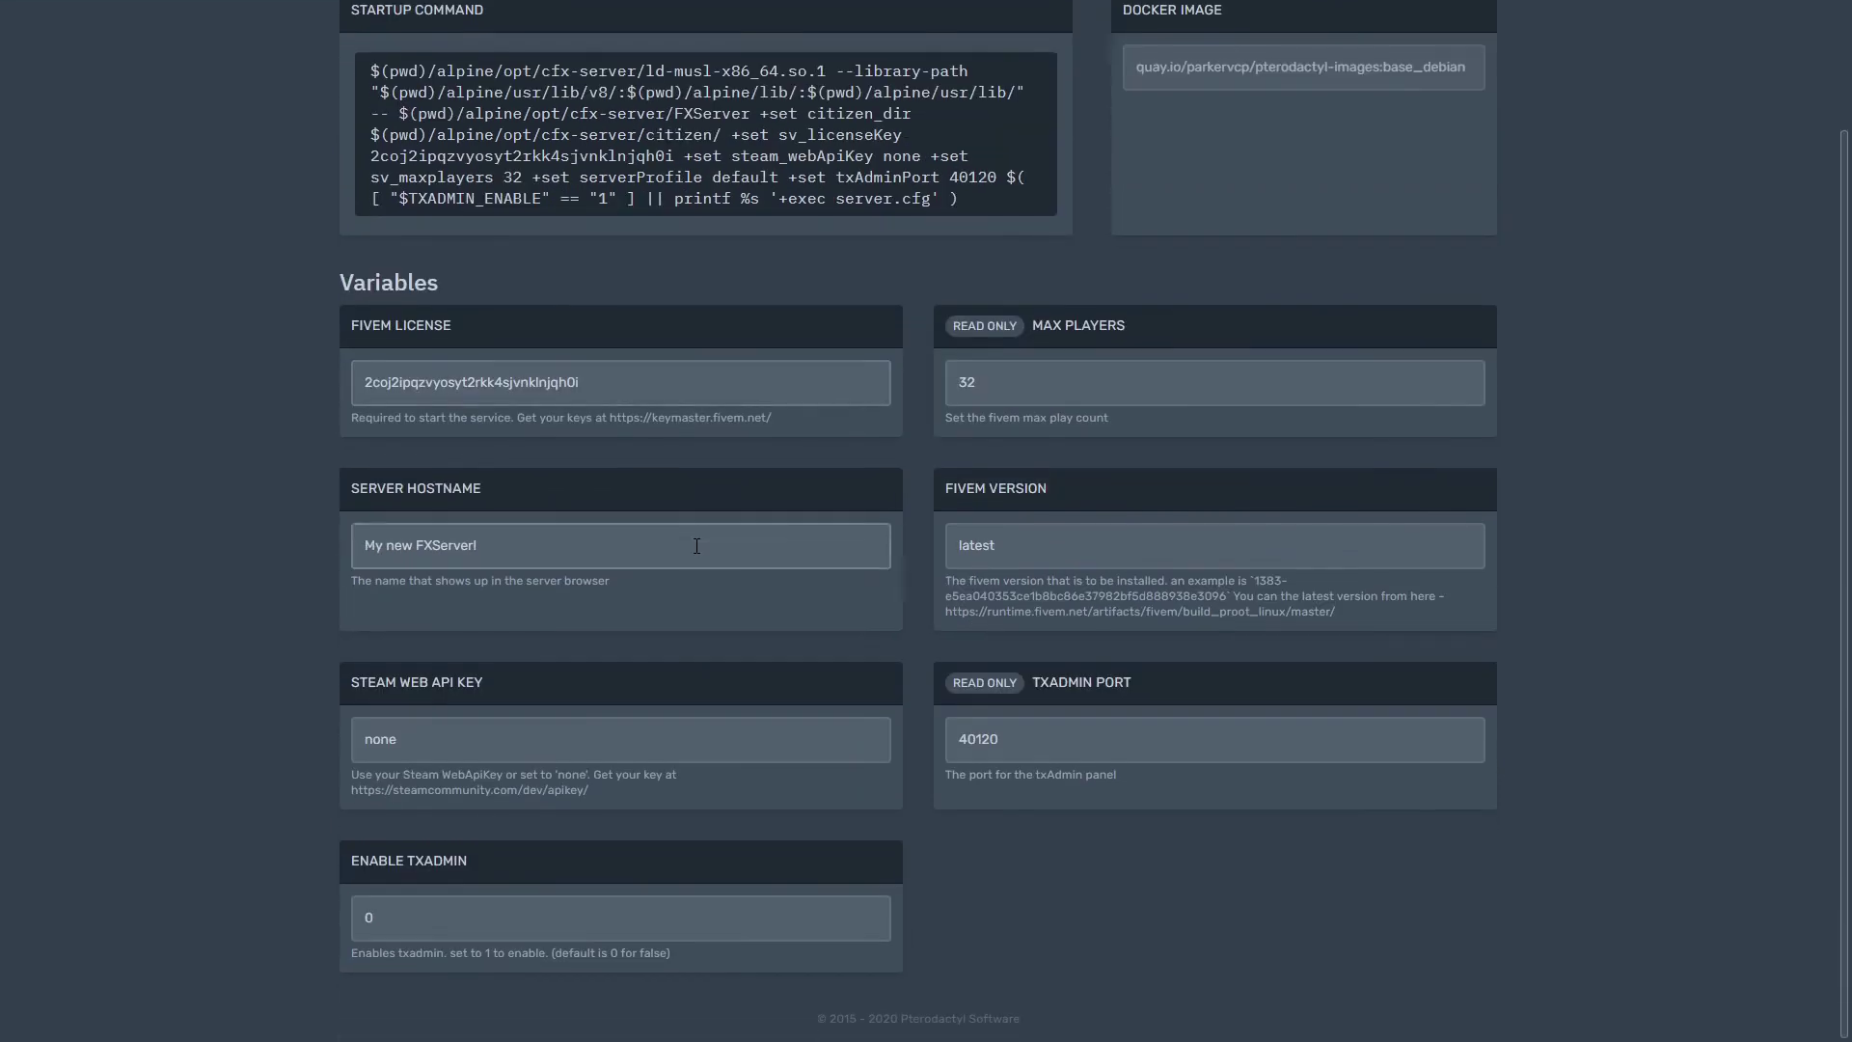
scroll(696, 546, up, 2)
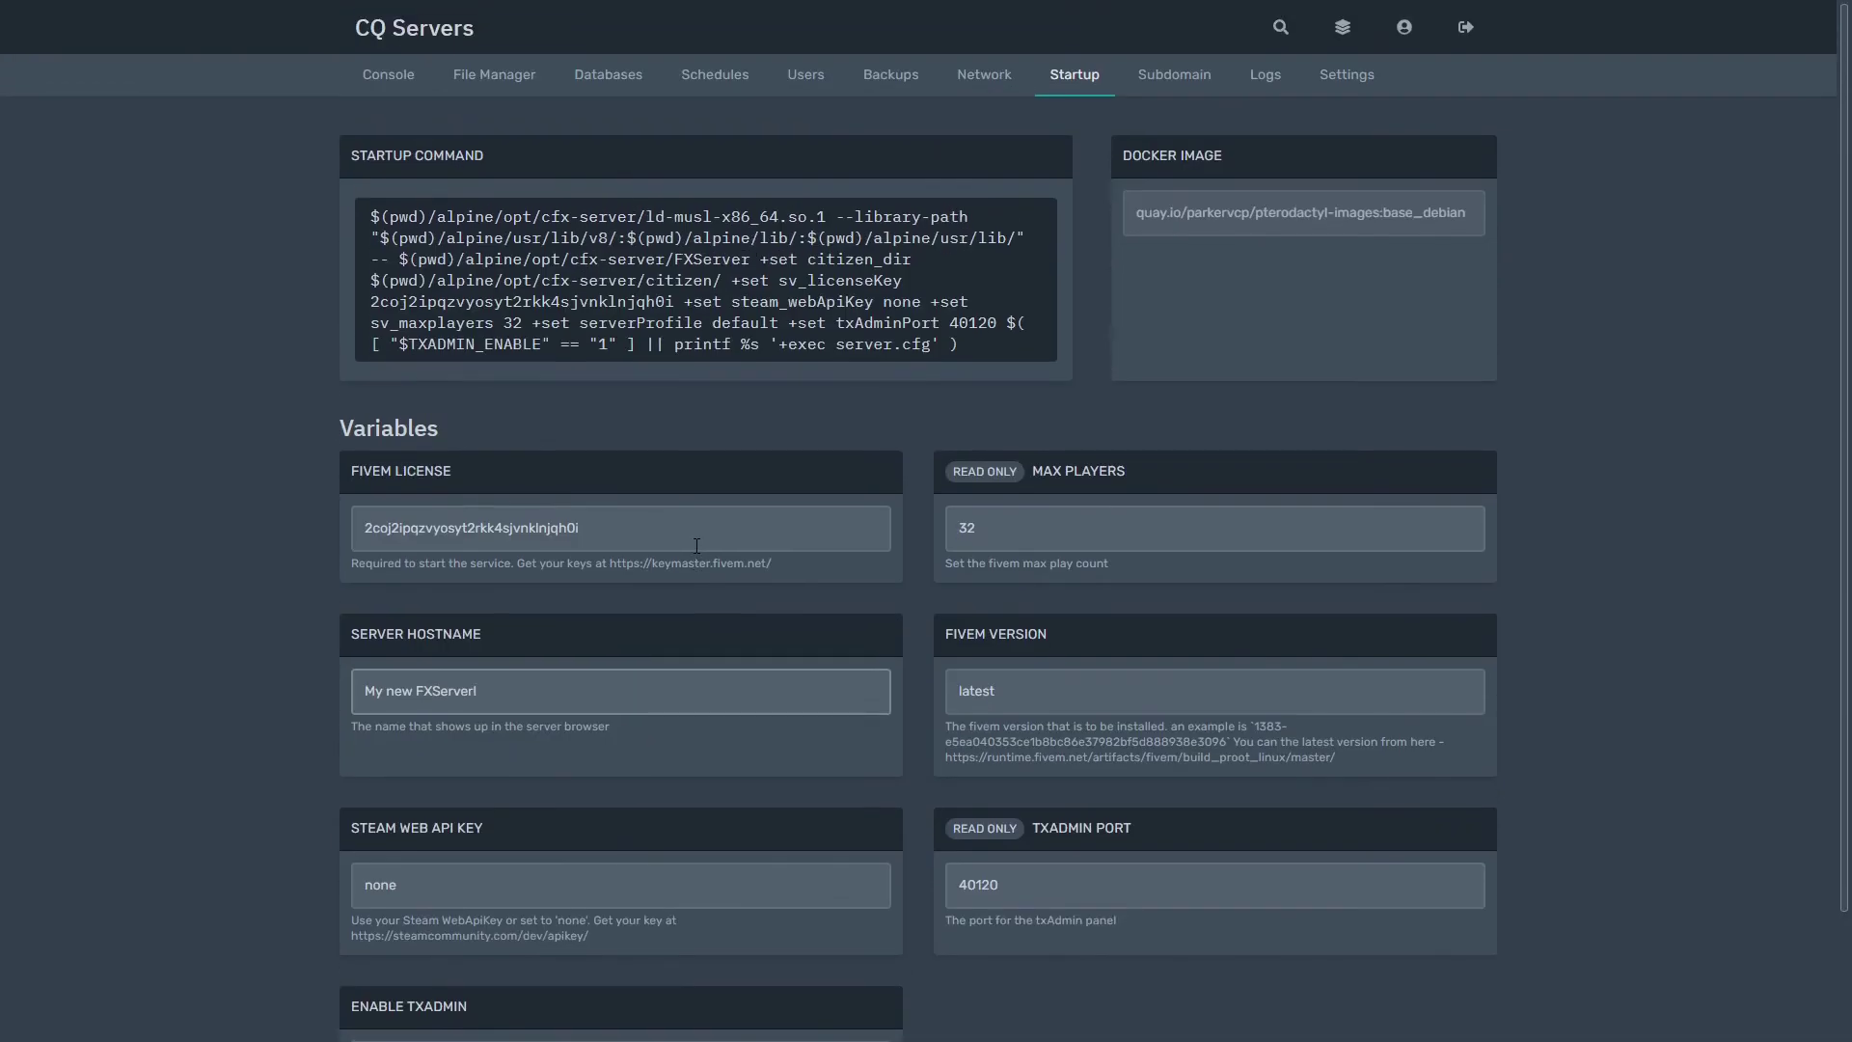
Step: Start My Server from its Console
click(382, 74)
click(424, 350)
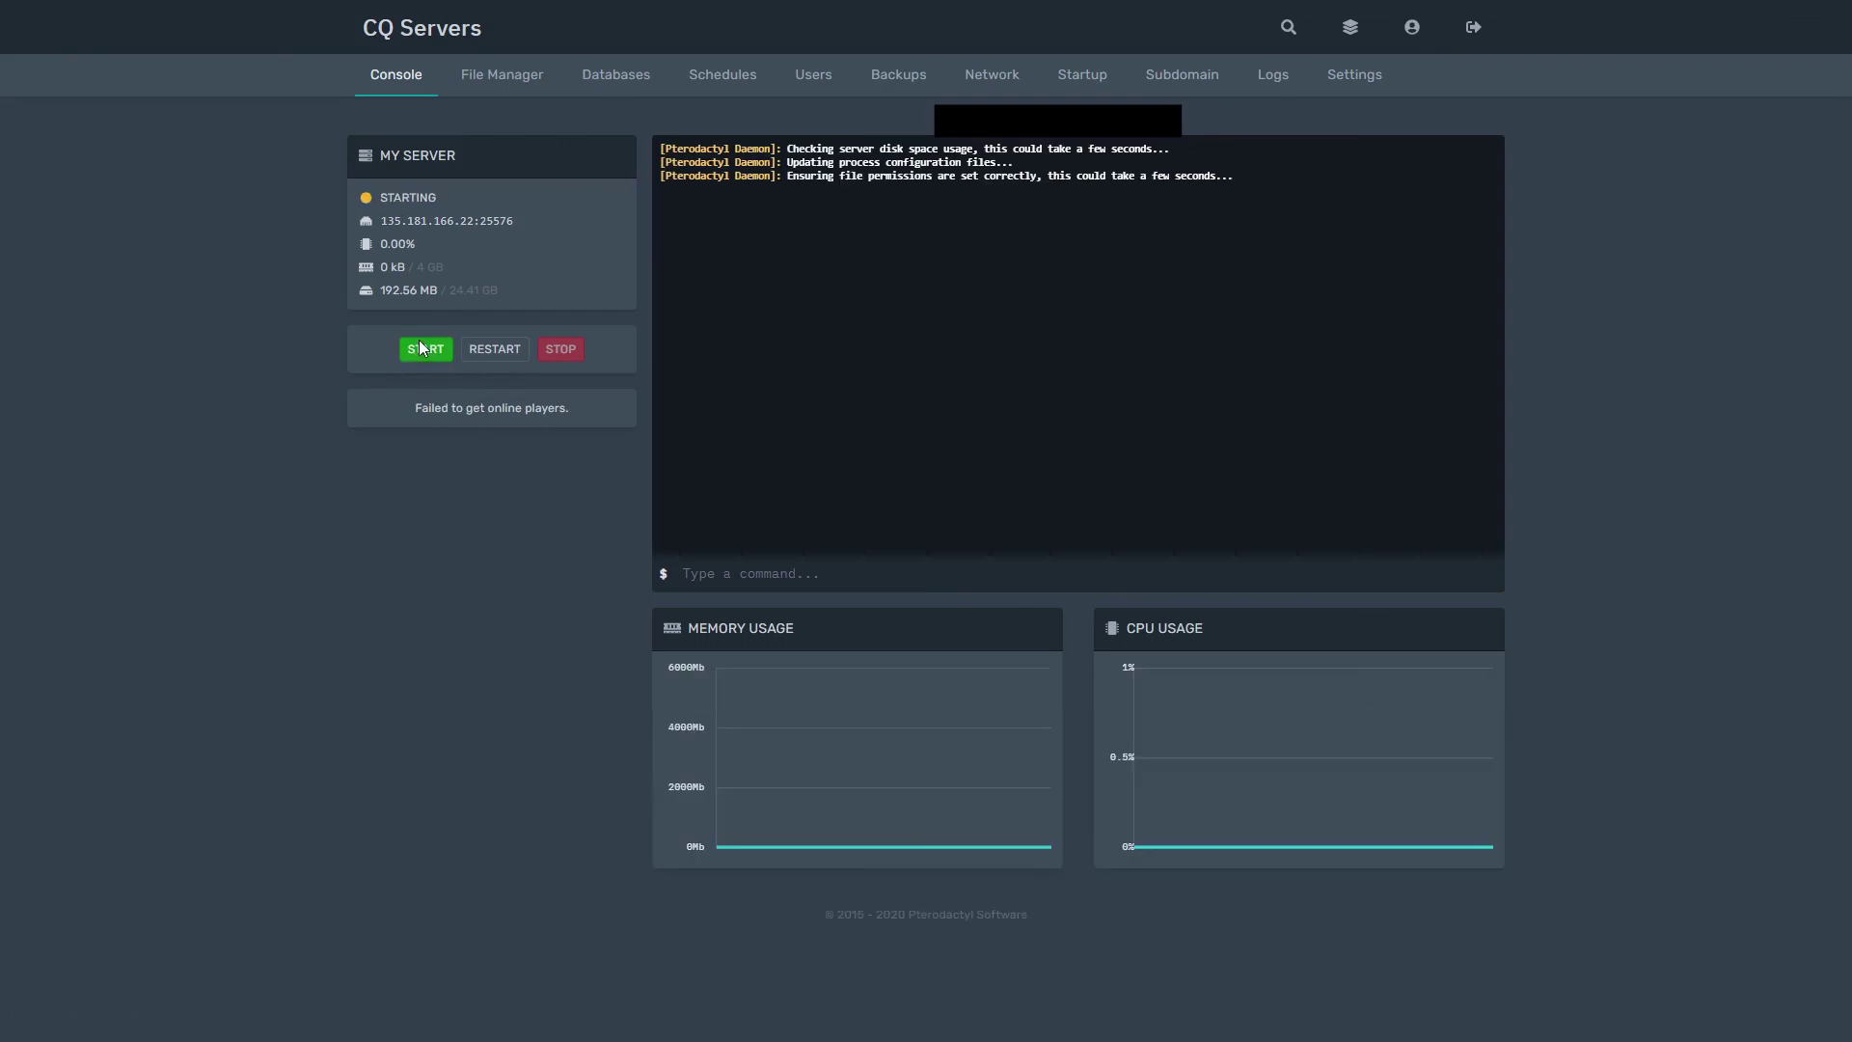